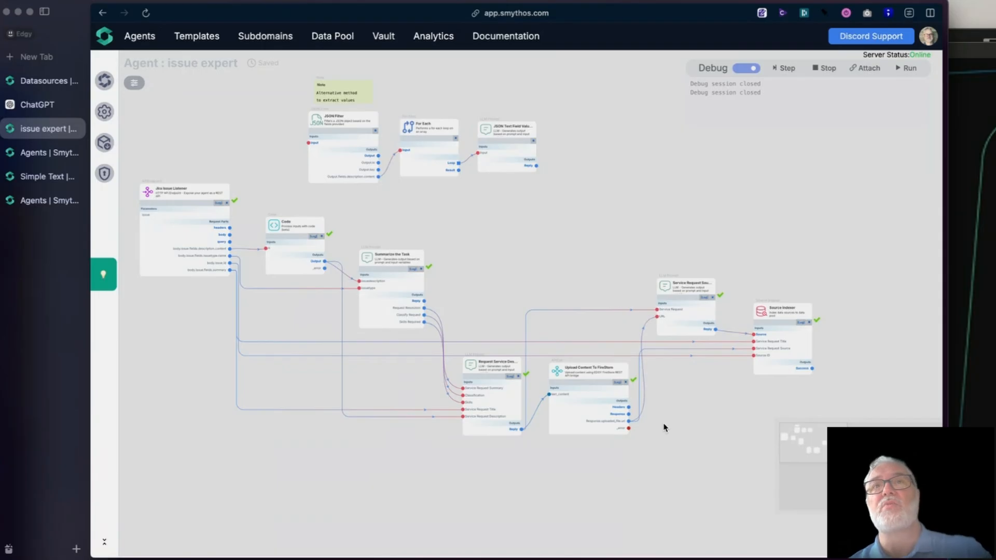
{"action": "scroll", "coordinate": [670, 429], "scroll_direction": "up", "scroll_amount": 1}
{"action": "scroll", "coordinate": [703, 445], "scroll_direction": "left", "scroll_amount": 3}
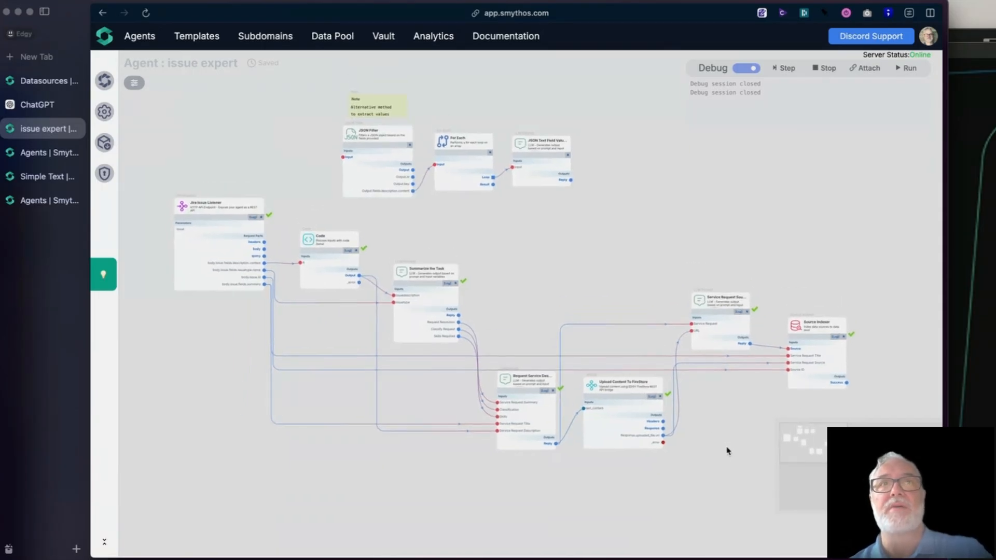
{"action": "scroll", "coordinate": [701, 446], "scroll_direction": "down", "scroll_amount": 2}
{"action": "scroll", "coordinate": [700, 445], "scroll_direction": "up", "scroll_amount": 6}
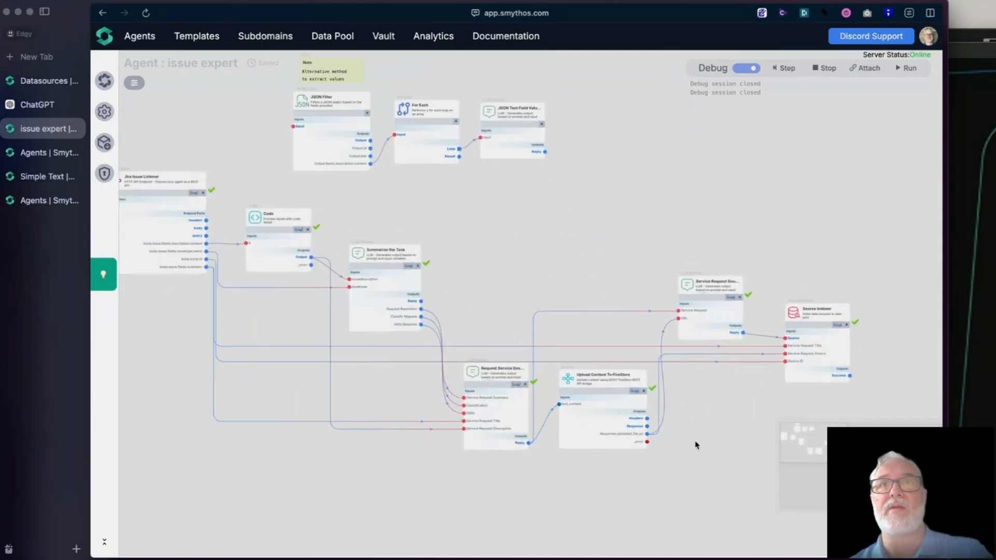
{"action": "scroll", "coordinate": [349, 504], "scroll_direction": "down", "scroll_amount": 5}
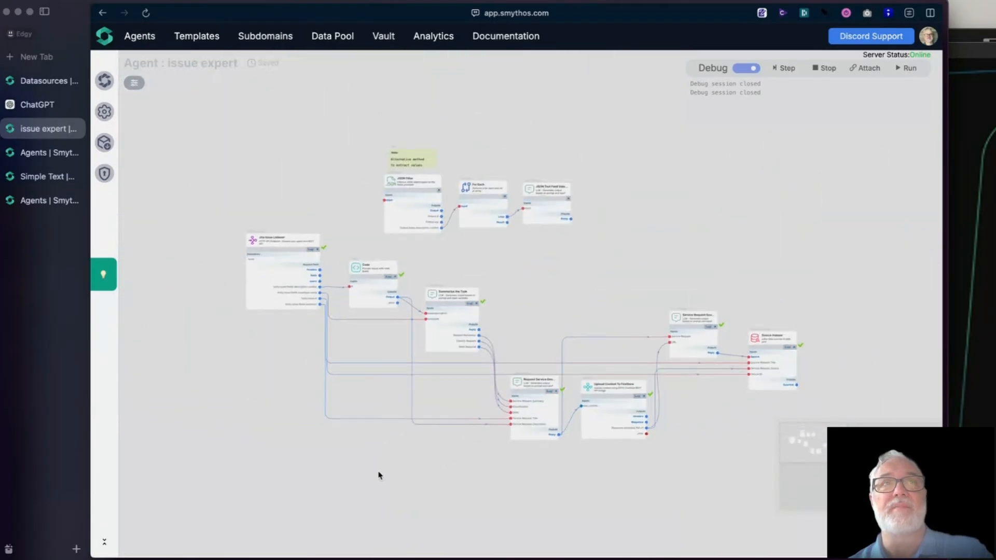
{"action": "left_click_drag", "start_coordinate": [378, 474], "coordinate": [327, 391]}
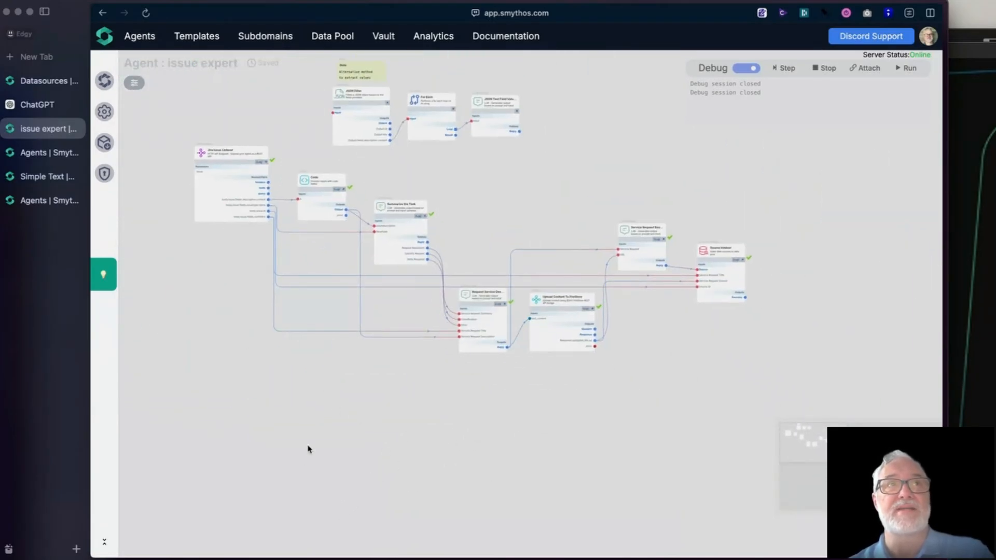
Add an API Endpoint component below the existing workflow and name its endpoint issue_kb_expert
{"action": "left_click", "coordinate": [104, 111]}
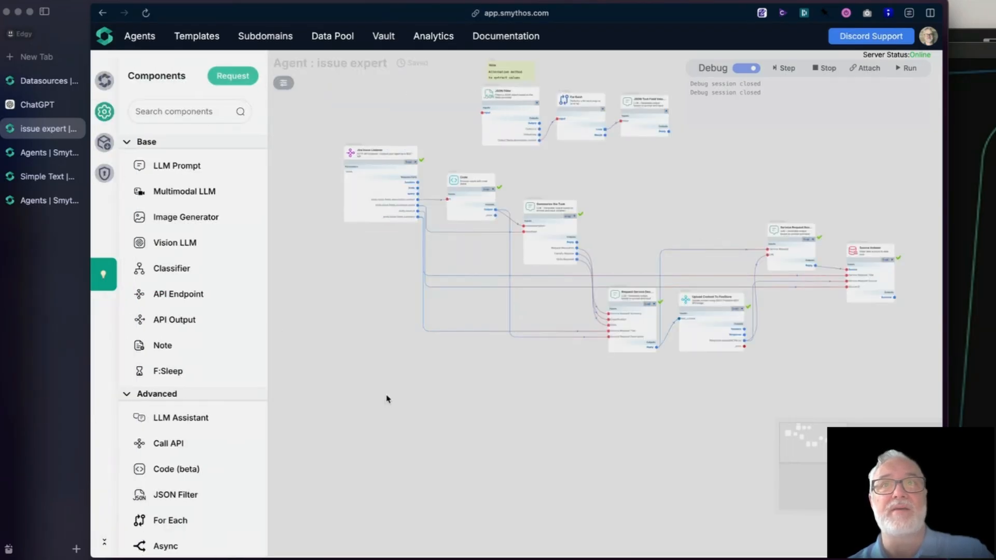
{"action": "left_click_drag", "start_coordinate": [387, 399], "coordinate": [372, 344]}
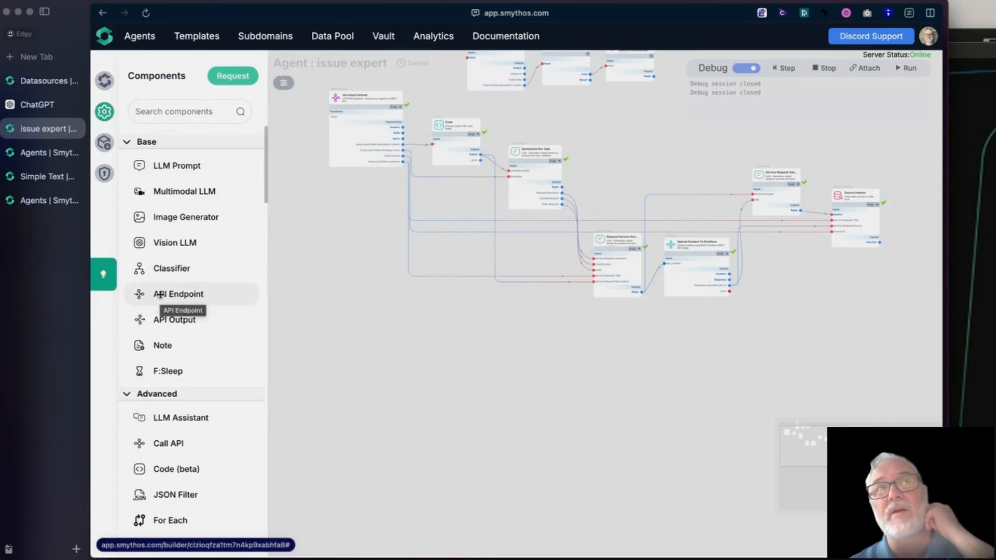
{"action": "left_click_drag", "start_coordinate": [160, 295], "coordinate": [343, 356]}
{"action": "scroll", "coordinate": [454, 369], "scroll_direction": "up", "scroll_amount": 3}
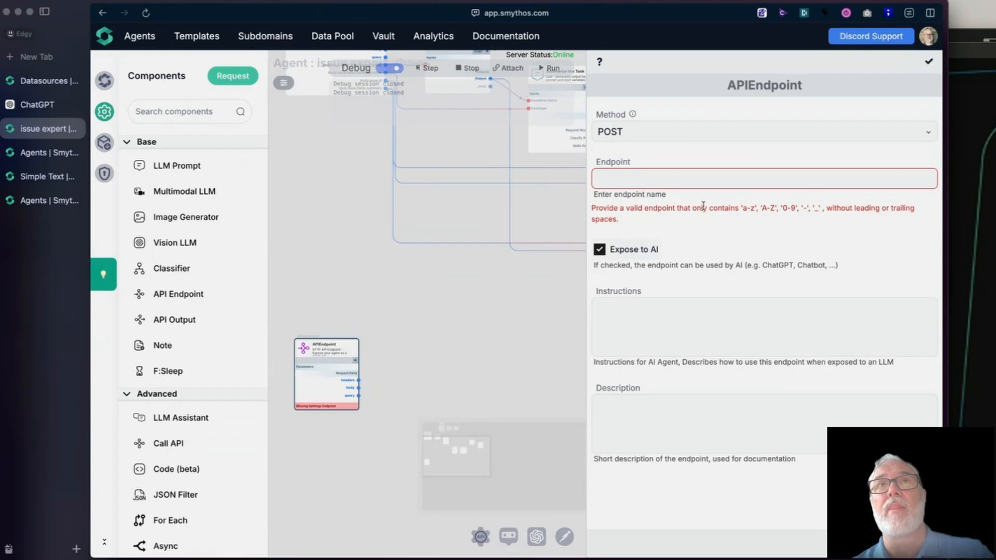
{"action": "left_click", "coordinate": [674, 181]}
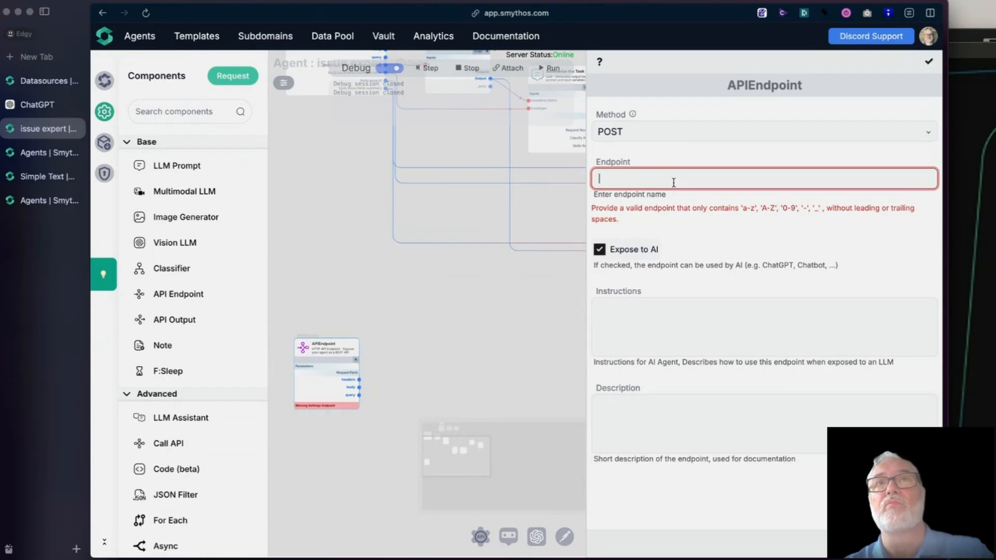
{"action": "type", "text": "issue"}
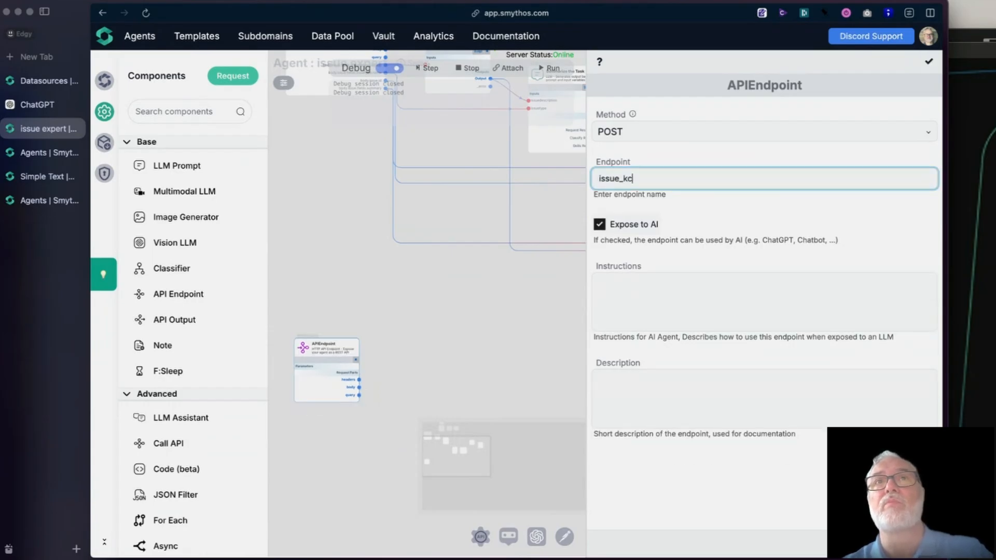
{"action": "type", "text": "_kb_expert"}
{"action": "left_click", "coordinate": [929, 61]}
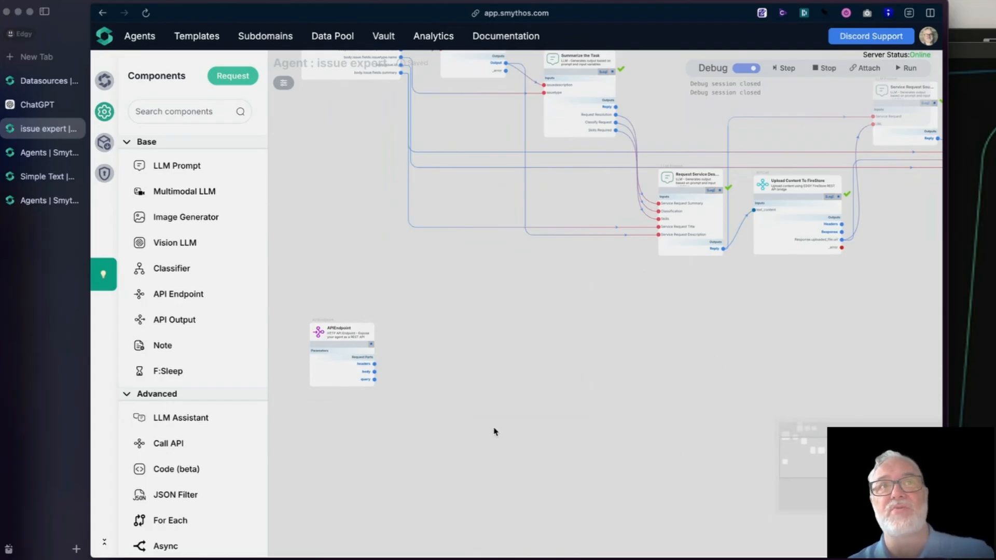
Place a Data Lookup component on the canvas beside the new API Endpoint
{"action": "scroll", "coordinate": [495, 431], "scroll_direction": "up", "scroll_amount": 3}
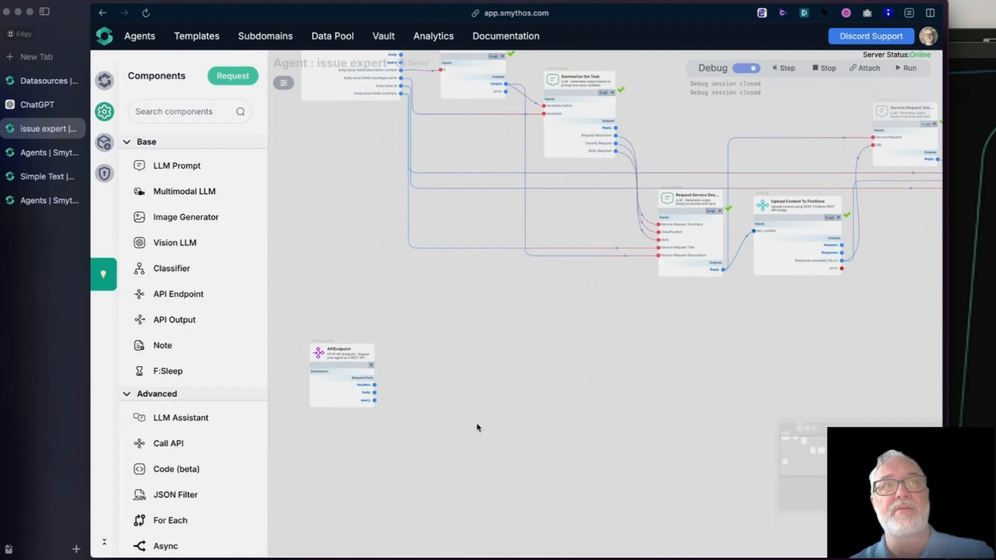
{"action": "scroll", "coordinate": [180, 431], "scroll_direction": "down", "scroll_amount": 10}
{"action": "scroll", "coordinate": [181, 439], "scroll_direction": "up", "scroll_amount": 1}
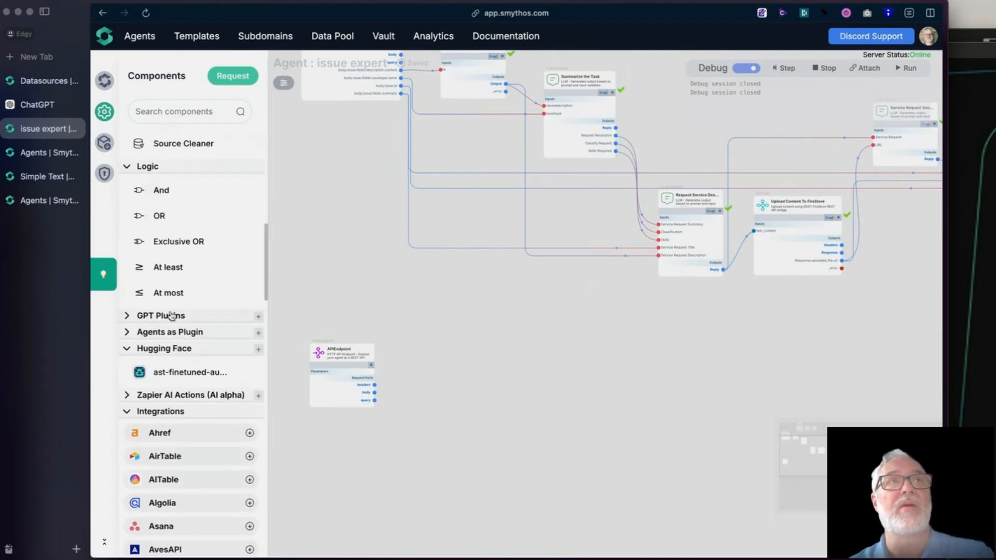
{"action": "scroll", "coordinate": [171, 329], "scroll_direction": "up", "scroll_amount": 5}
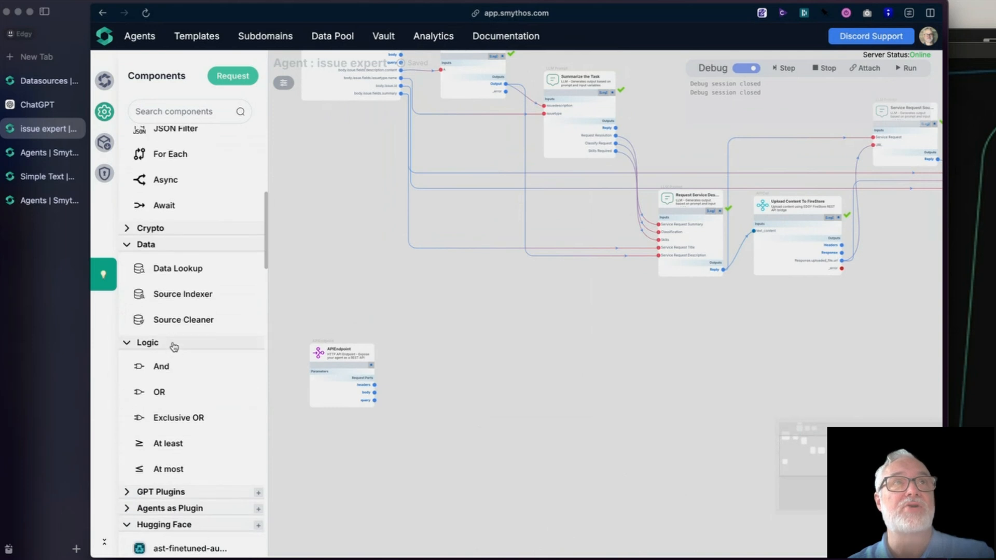
{"action": "scroll", "coordinate": [176, 343], "scroll_direction": "up", "scroll_amount": 2}
{"action": "left_click_drag", "start_coordinate": [160, 313], "coordinate": [497, 371]}
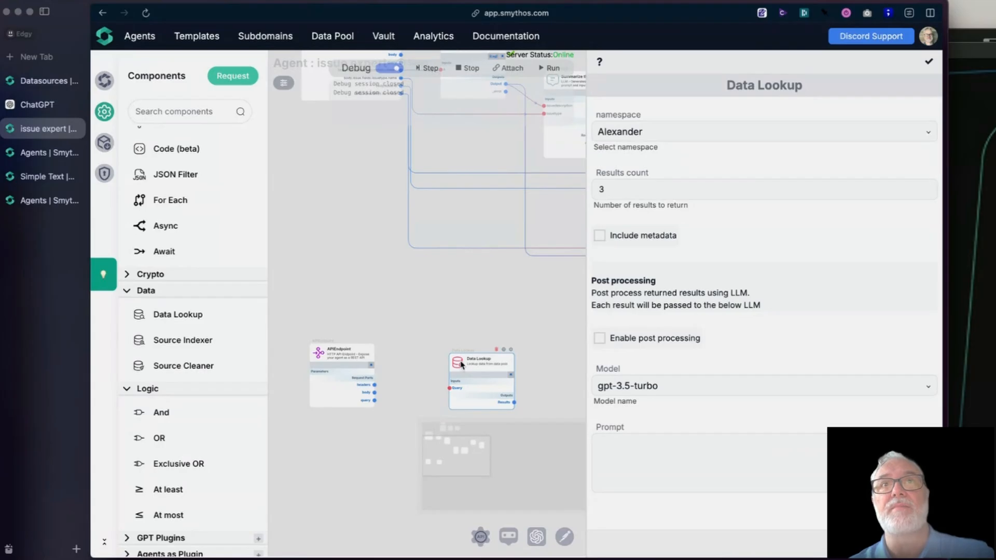
Set the Data Lookup component's namespace to jira kb and close its settings
{"action": "left_click", "coordinate": [666, 134]}
{"action": "scroll", "coordinate": [727, 236], "scroll_direction": "down", "scroll_amount": 5}
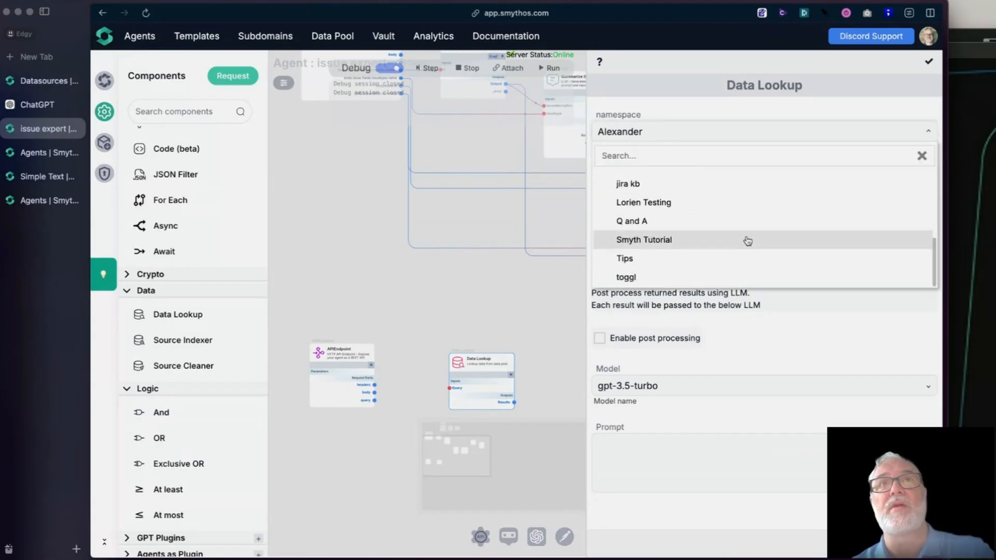
{"action": "left_click", "coordinate": [734, 185]}
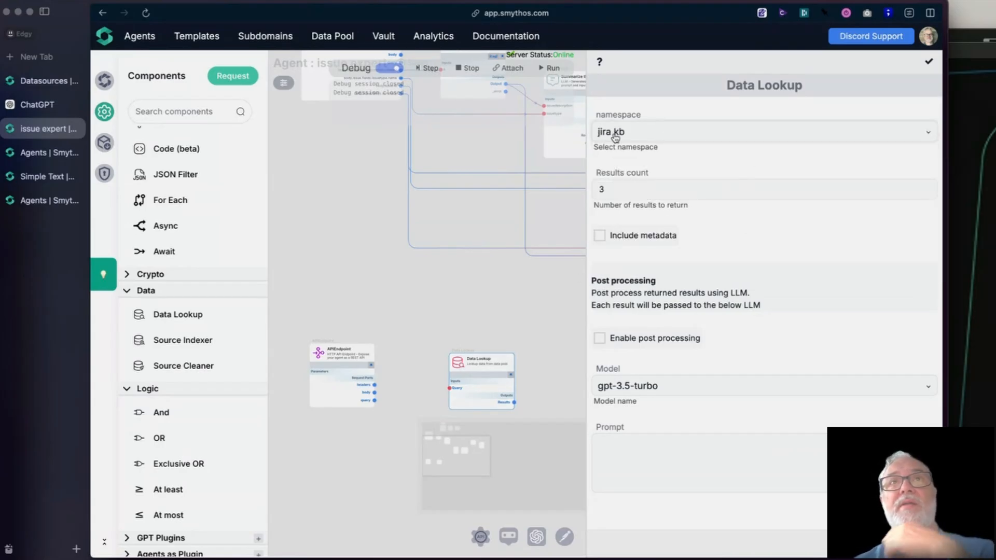
{"action": "left_click", "coordinate": [648, 189]}
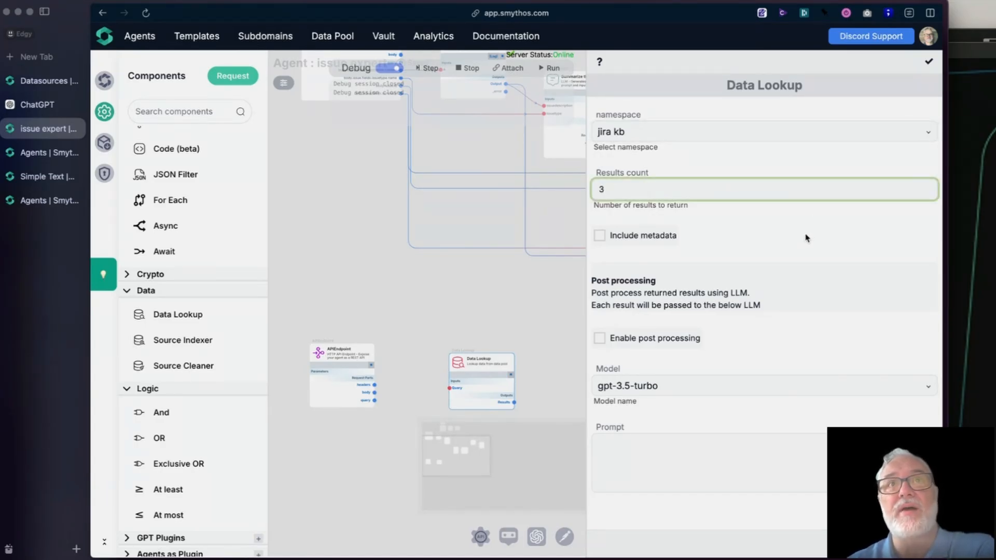
{"action": "left_click", "coordinate": [928, 64]}
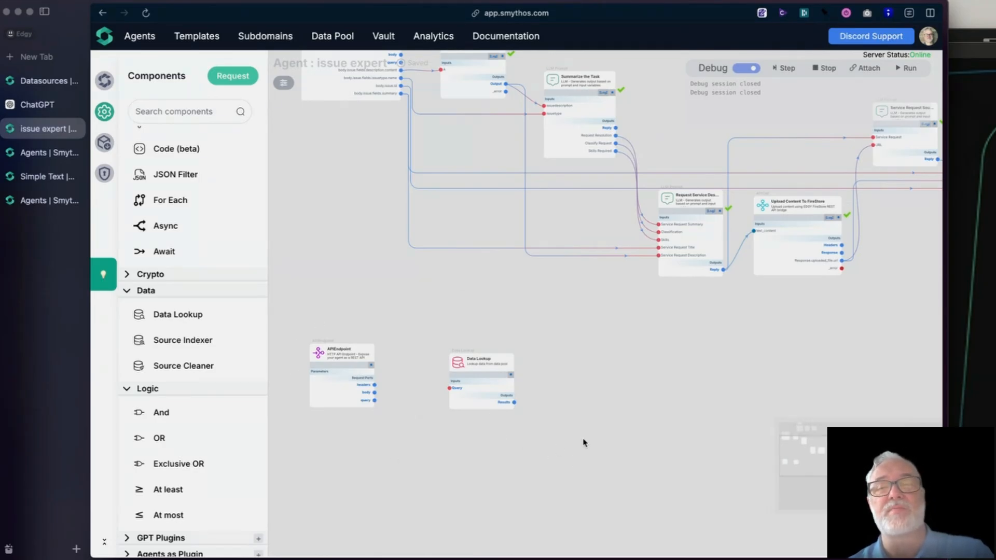
Delete all components from the canvas and load the prepared agent workflow from the file manager window in their place
{"action": "scroll", "coordinate": [589, 474], "scroll_direction": "down", "scroll_amount": 5}
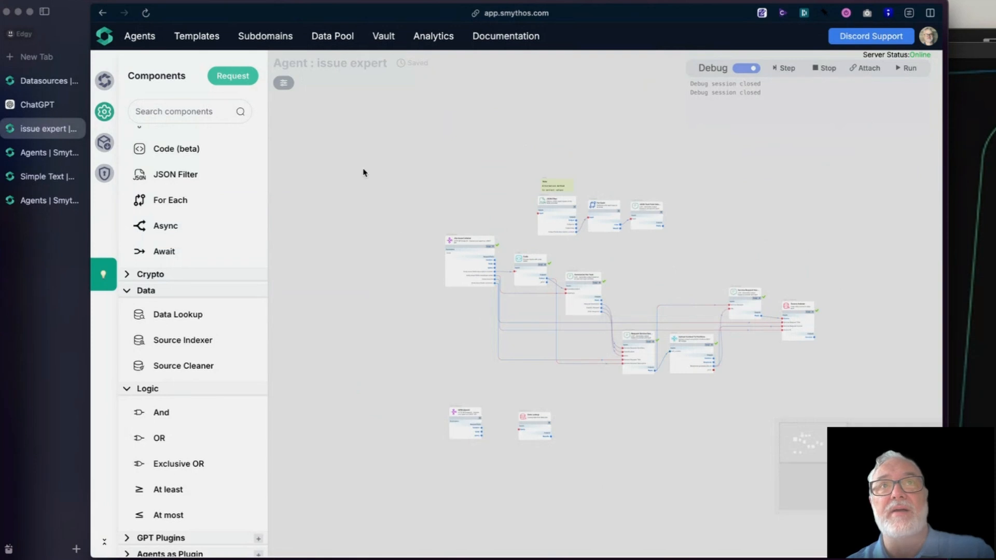
{"action": "left_click_drag", "start_coordinate": [366, 150], "coordinate": [856, 500]}
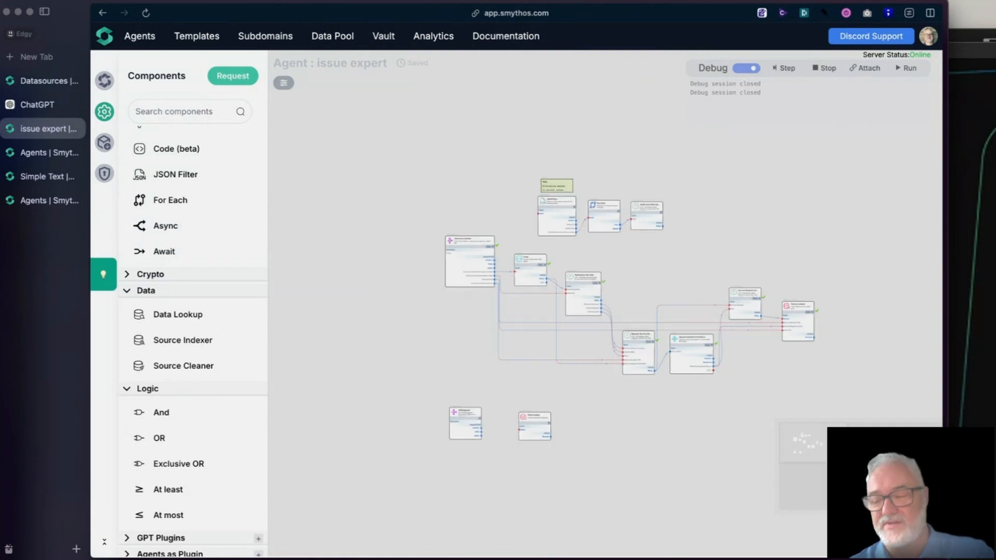
{"action": "key", "text": "Delete"}
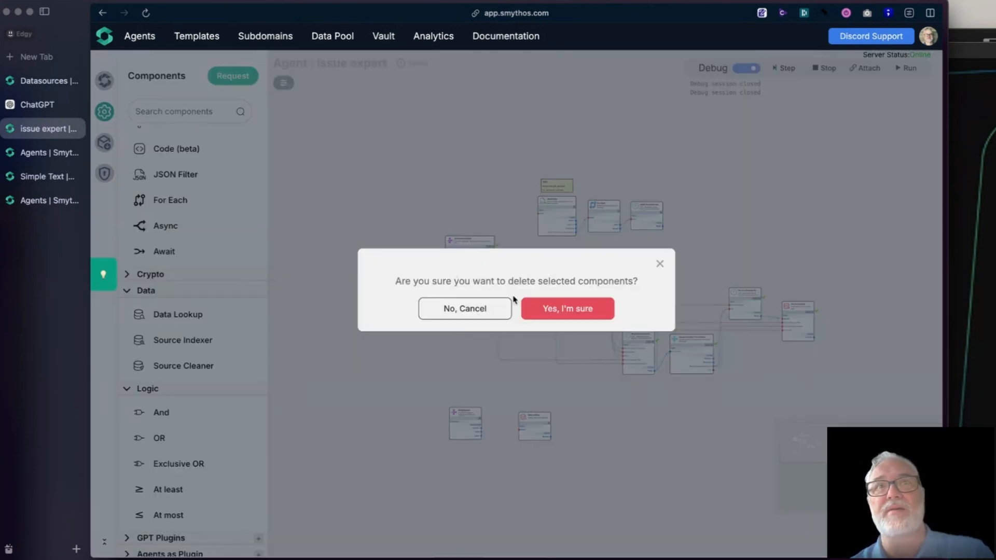
{"action": "left_click", "coordinate": [556, 314]}
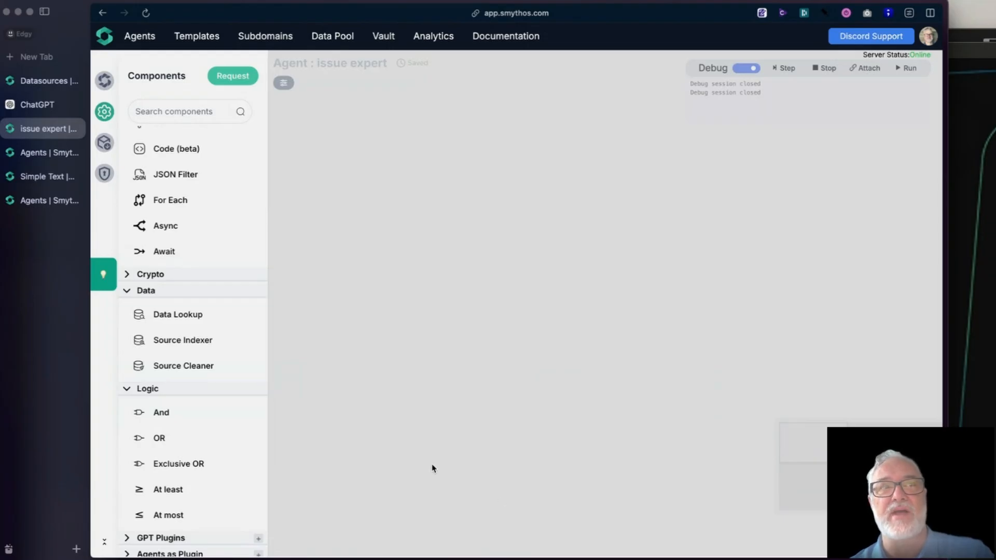
{"action": "key", "text": "ctrl+Up"}
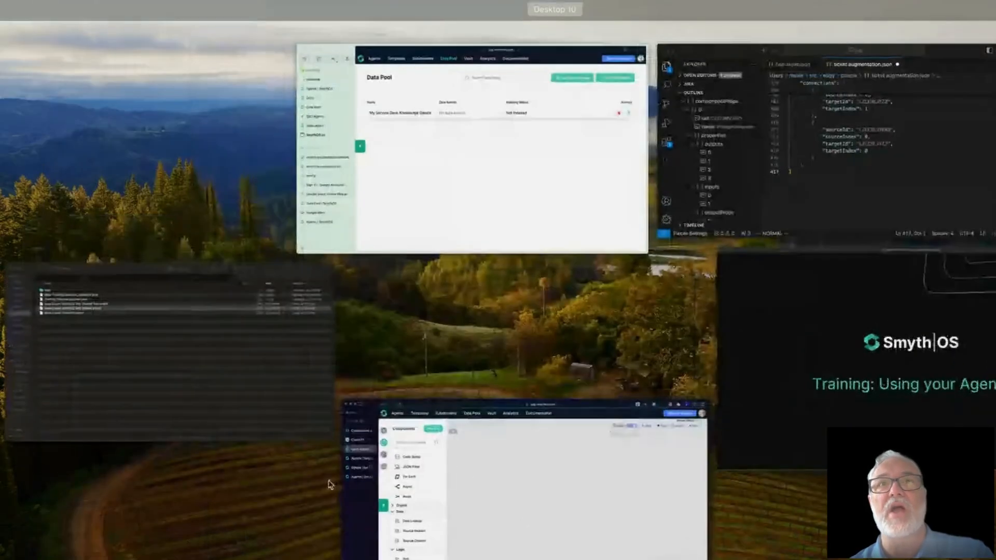
{"action": "left_click", "coordinate": [318, 362]}
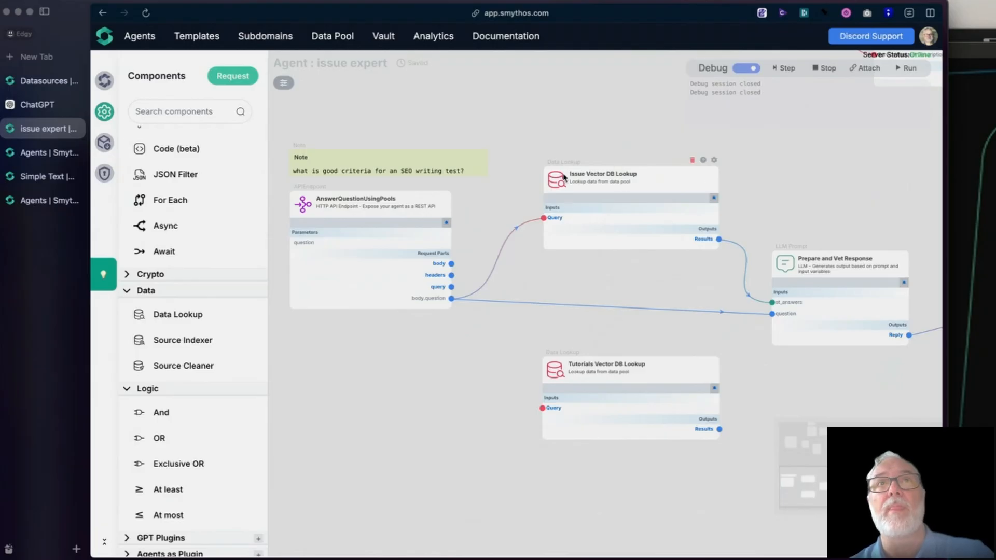
Rename the Issue Vector DB Lookup component to Service Request Vector DB Lookup
{"action": "left_click", "coordinate": [643, 174]}
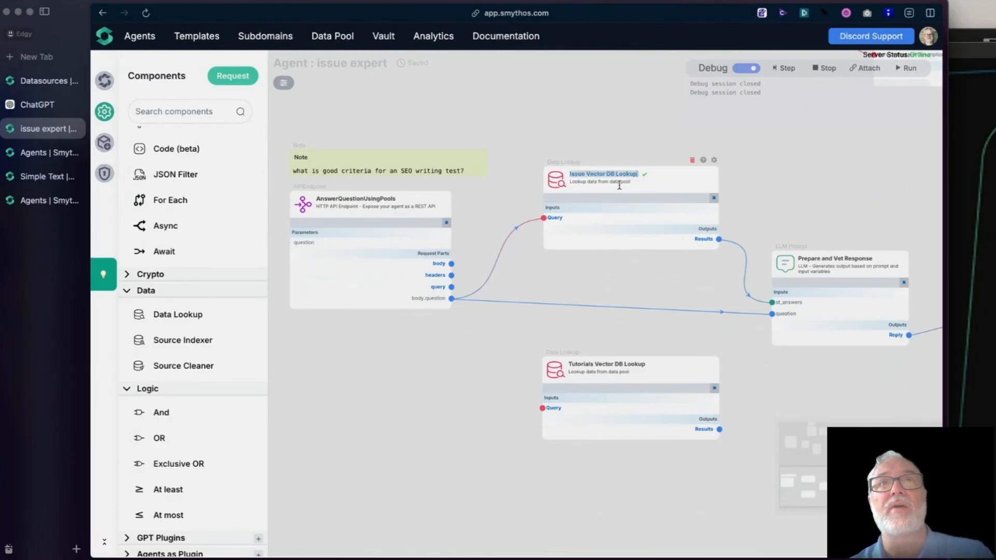
{"action": "type", "text": "Service Req"}
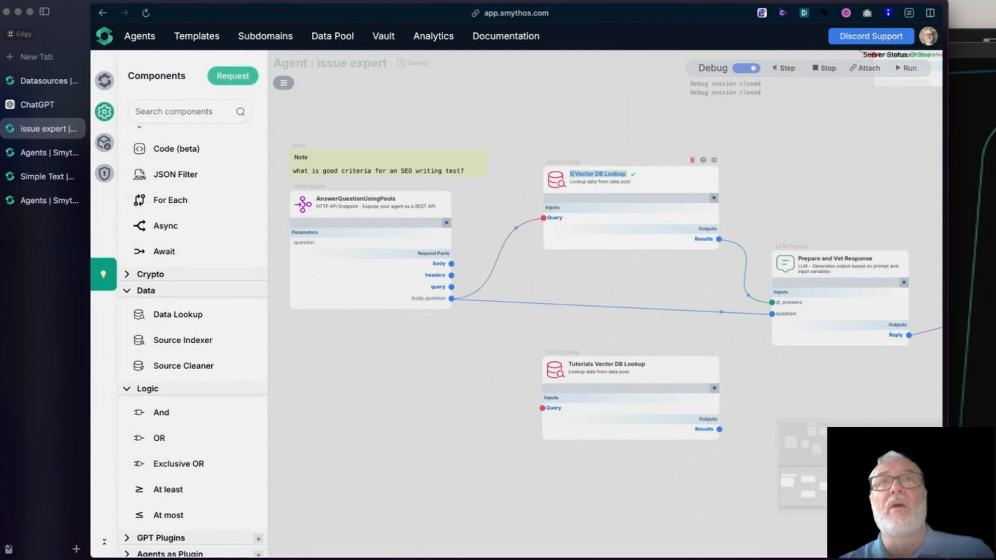
{"action": "type", "text": "uest"}
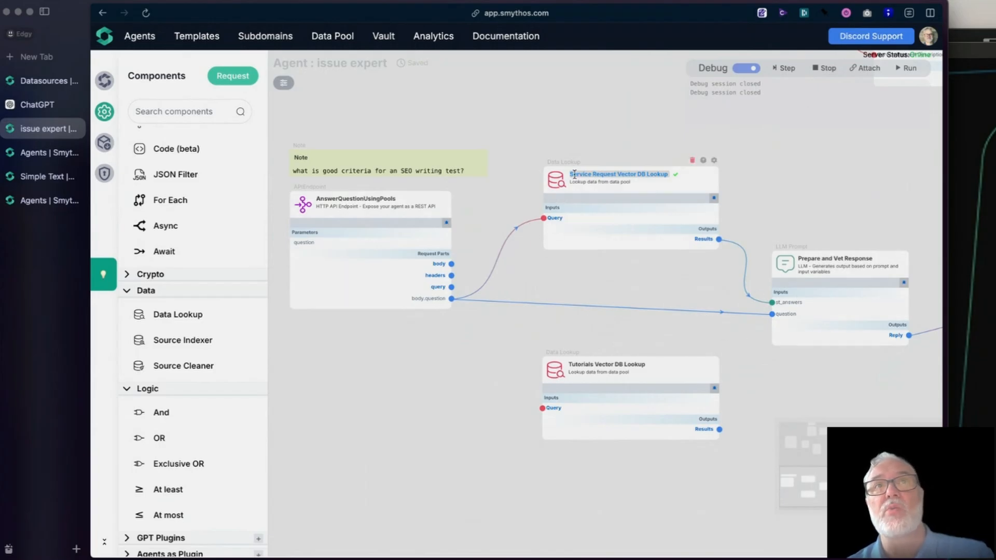
{"action": "left_click", "coordinate": [560, 185]}
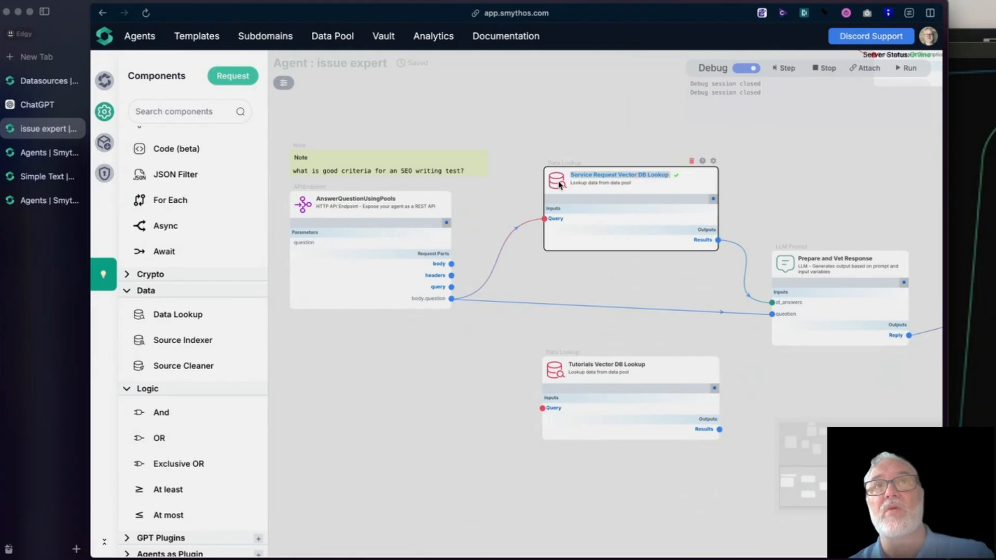
Review the Prepare and Vet Response component's model and prompt, and its connection to the API output
{"action": "left_click", "coordinate": [782, 271]}
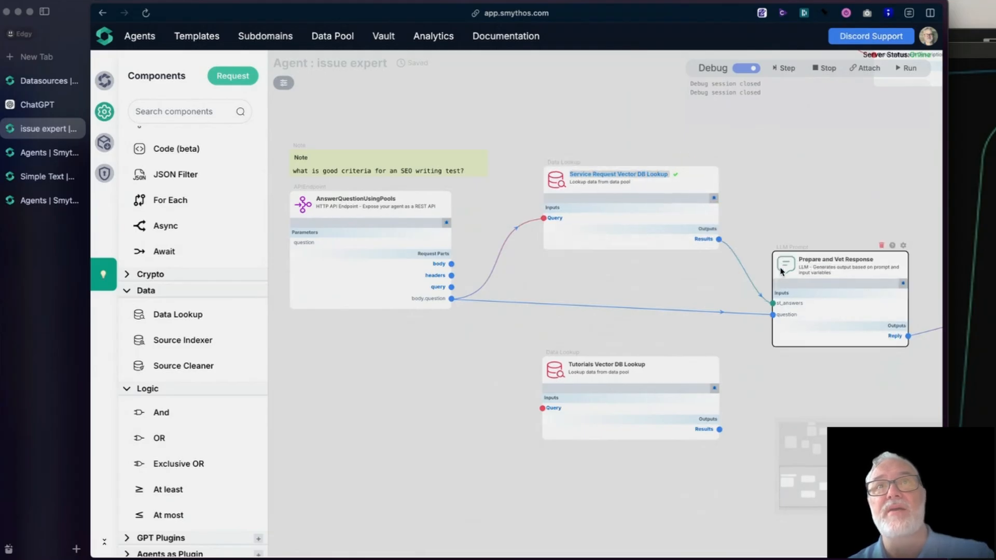
{"action": "left_click", "coordinate": [903, 246]}
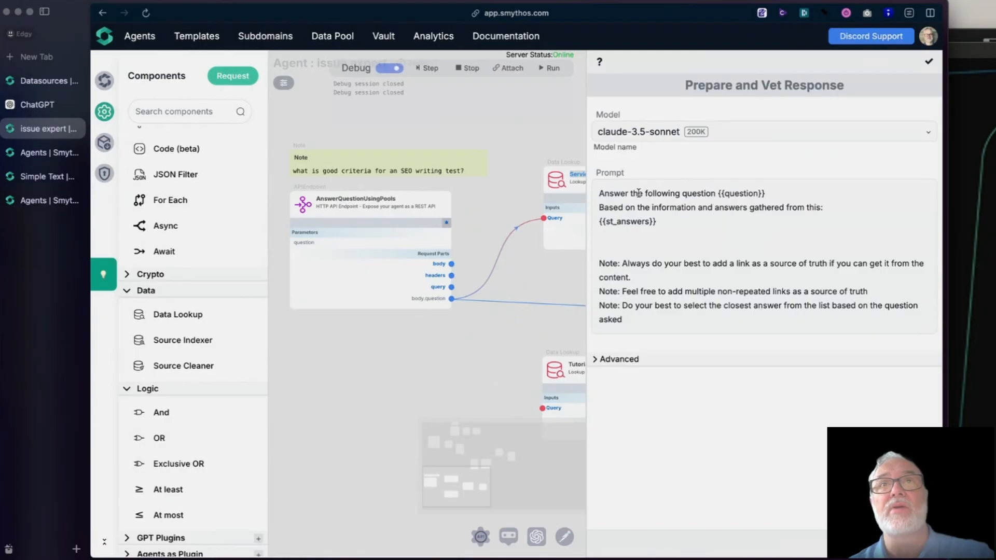
{"action": "left_click_drag", "start_coordinate": [620, 193], "coordinate": [769, 336]}
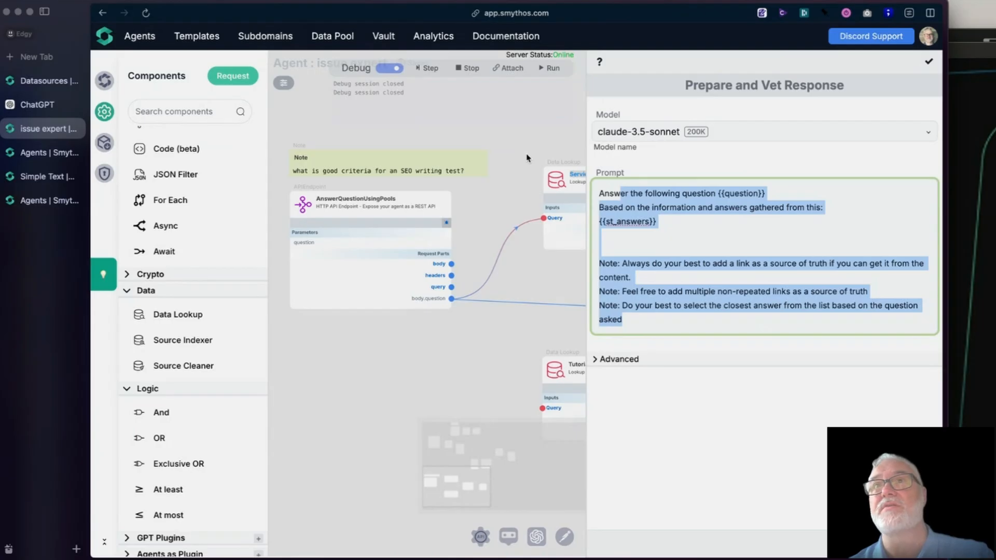
{"action": "left_click", "coordinate": [502, 136]}
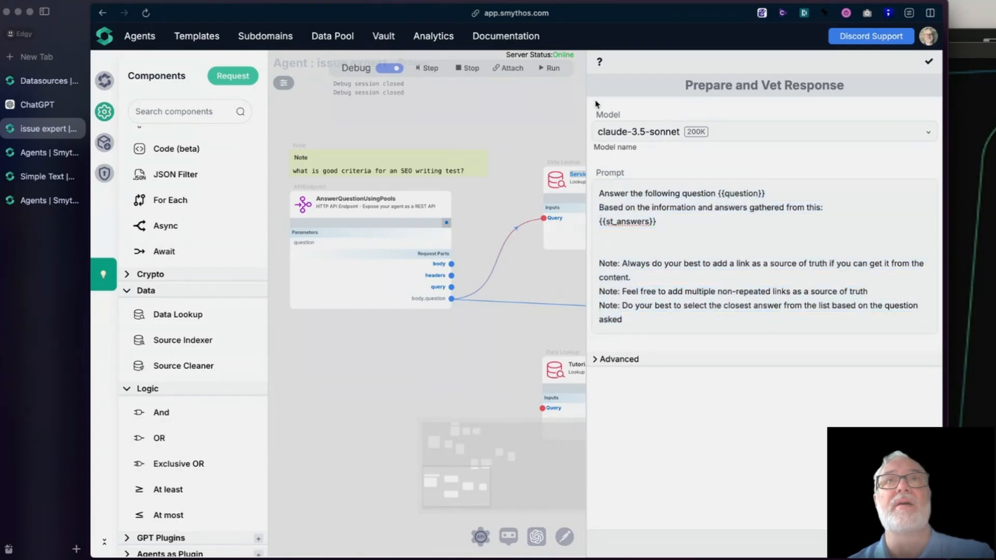
{"action": "left_click", "coordinate": [928, 64]}
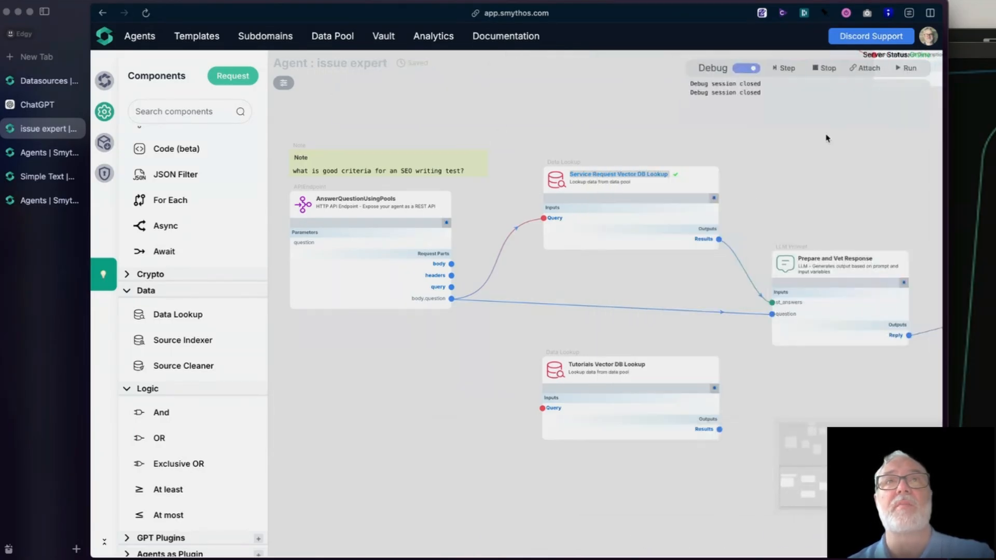
{"action": "left_click_drag", "start_coordinate": [836, 407], "coordinate": [609, 407]}
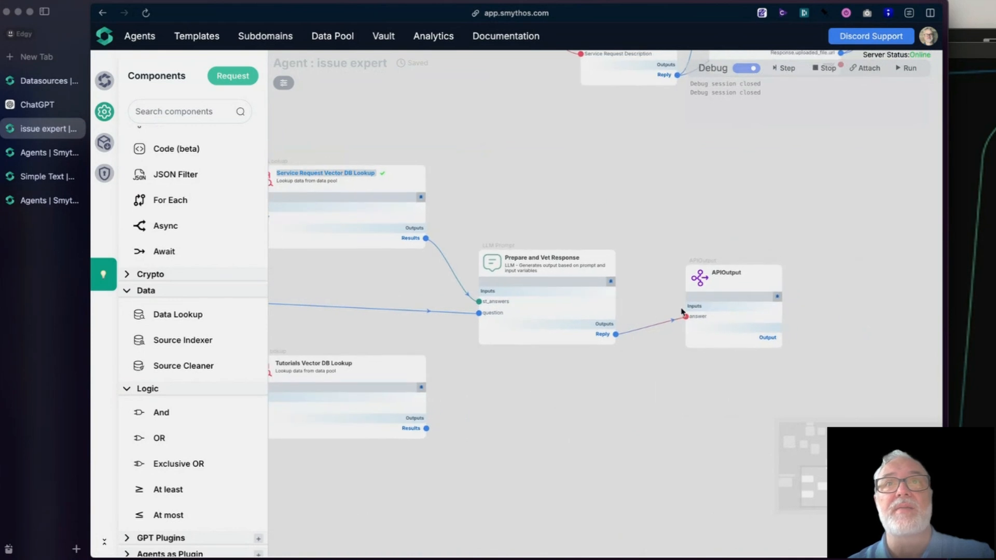
{"action": "left_click_drag", "start_coordinate": [503, 416], "coordinate": [814, 360]}
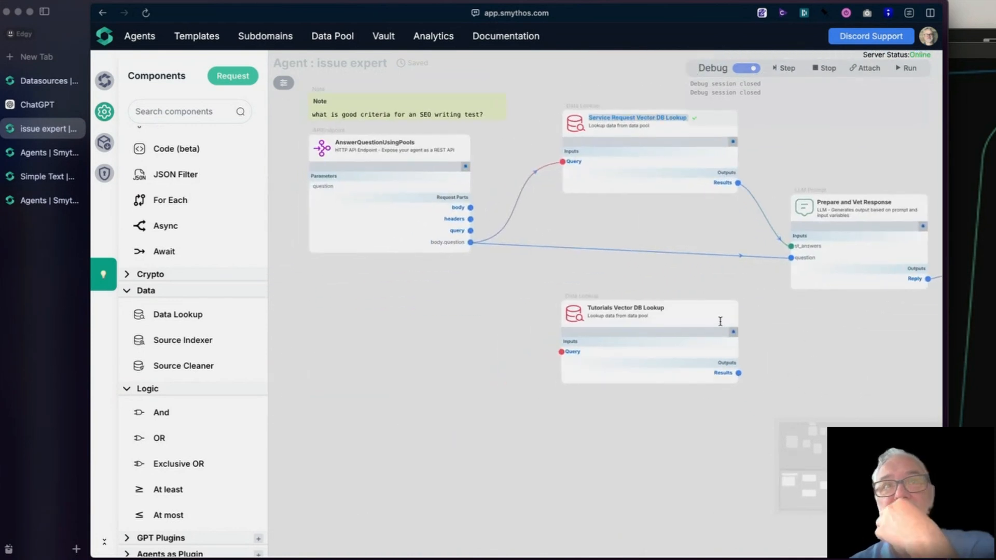
Reposition the Service Request and Tutorials Vector DB Lookup components closer together on the canvas
{"action": "mouse_move", "coordinate": [575, 315]}
{"action": "left_mouse_down"}
{"action": "mouse_move", "coordinate": [573, 223]}
{"action": "mouse_move", "coordinate": [573, 318]}
{"action": "left_mouse_up"}
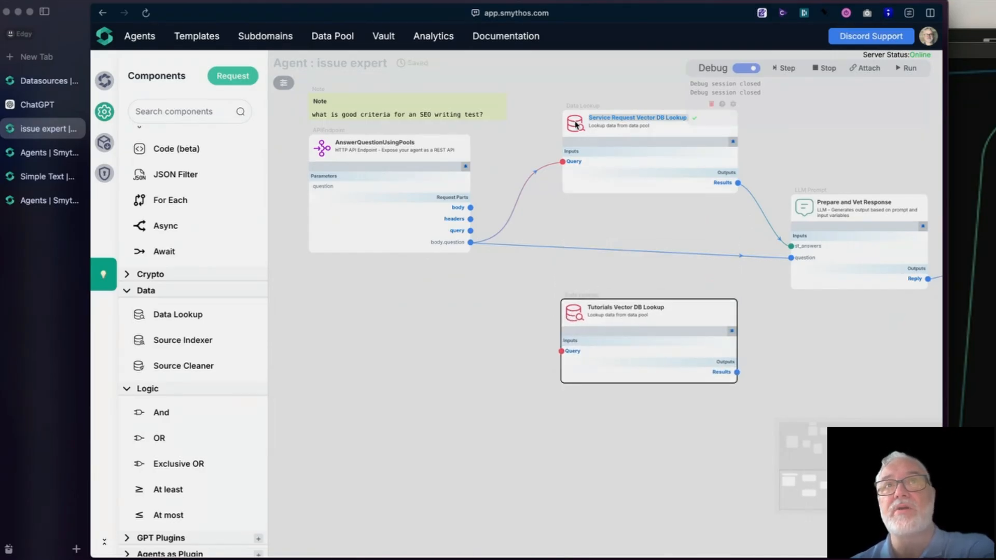
{"action": "left_click_drag", "start_coordinate": [573, 119], "coordinate": [571, 133]}
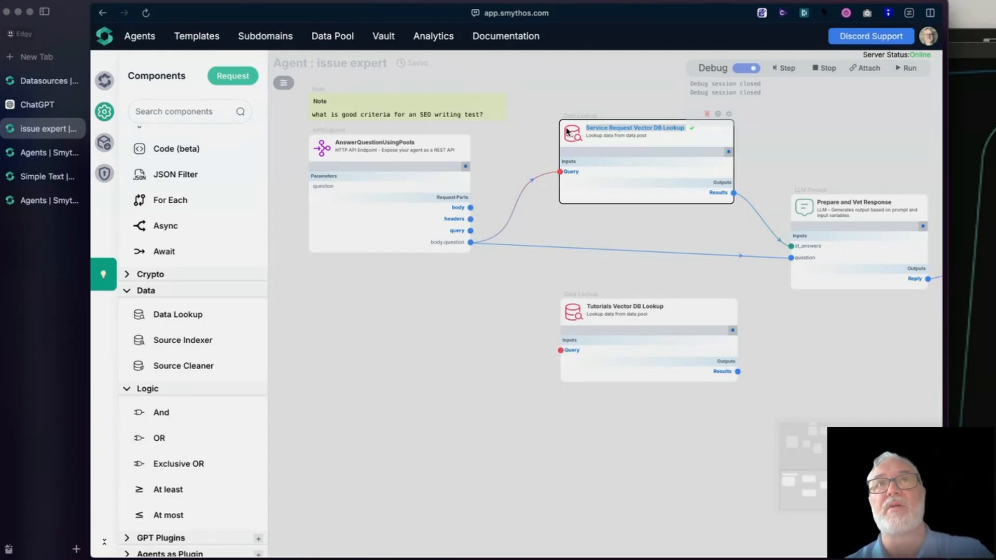
{"action": "left_click_drag", "start_coordinate": [574, 318], "coordinate": [569, 286]}
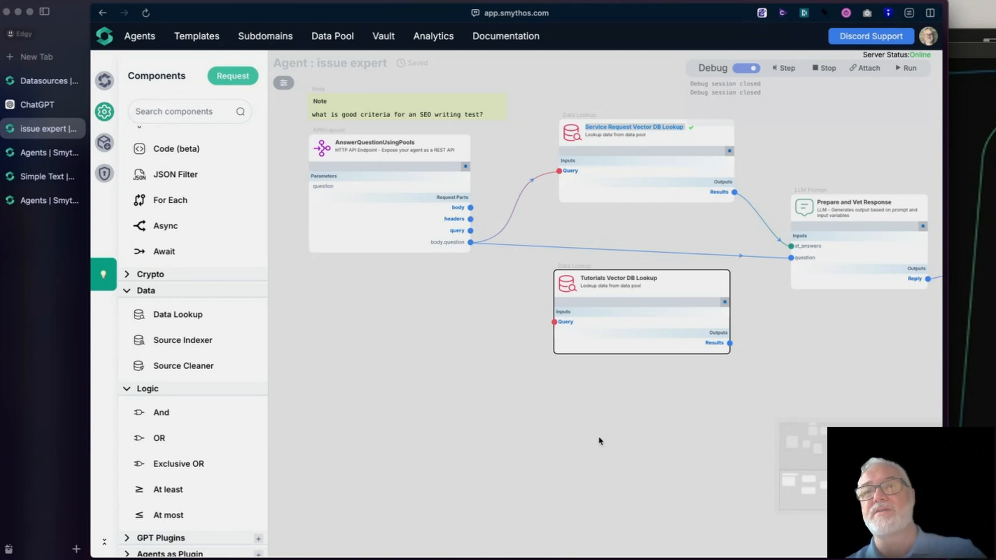
{"action": "left_click", "coordinate": [801, 210]}
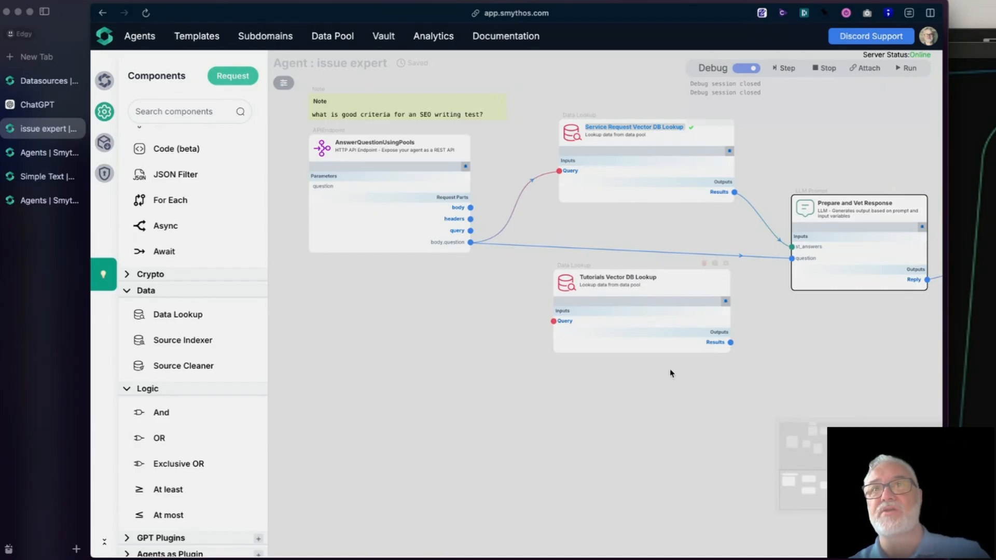
{"action": "left_click_drag", "start_coordinate": [733, 390], "coordinate": [642, 411]}
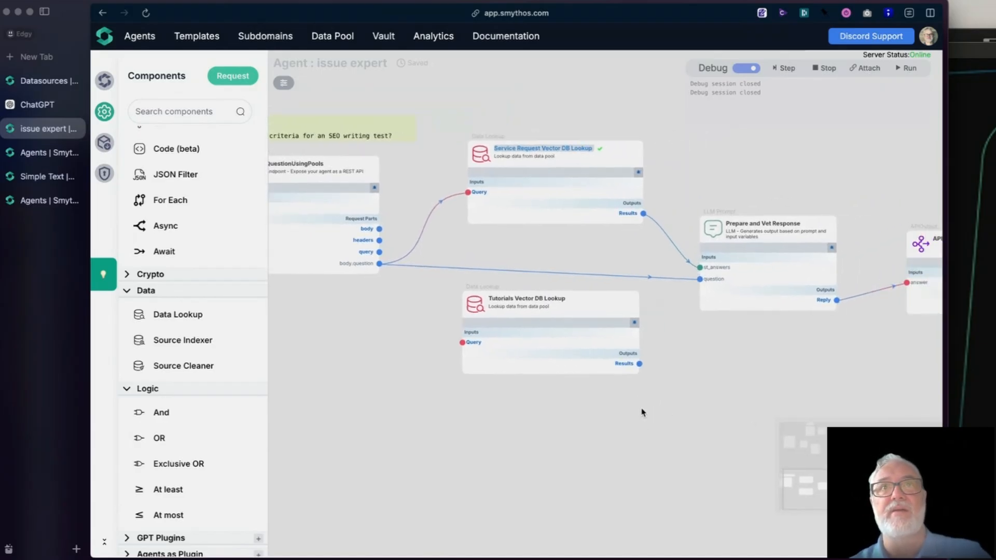
{"action": "scroll", "coordinate": [643, 436], "scroll_direction": "down", "scroll_amount": 3}
{"action": "scroll", "coordinate": [641, 440], "scroll_direction": "up", "scroll_amount": 5}
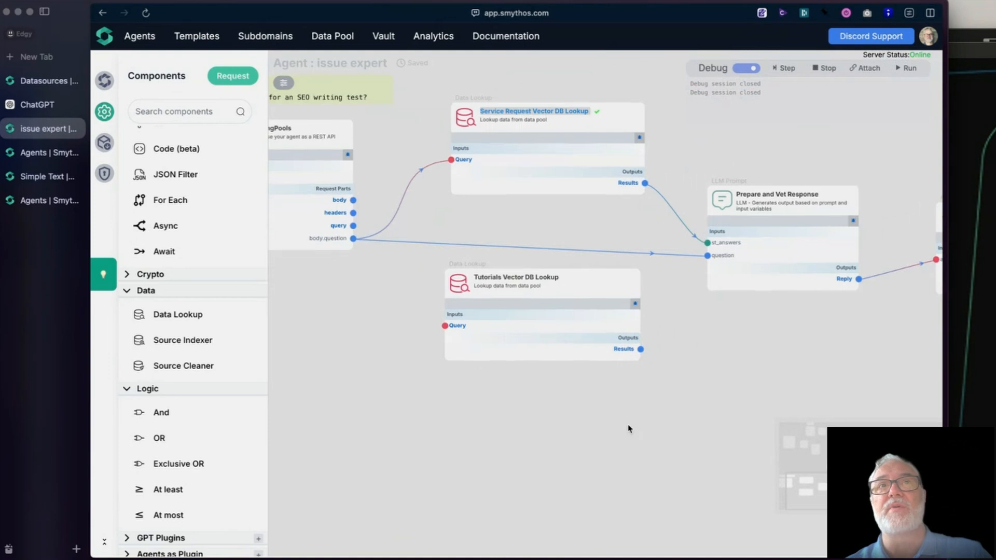
{"action": "left_click", "coordinate": [465, 283]}
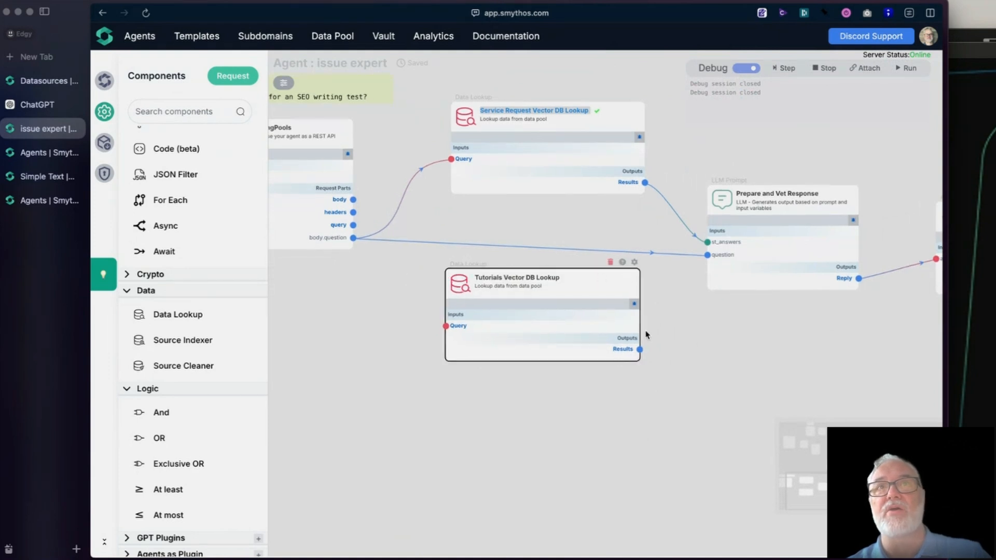
Start a step-by-step debug of AnswerQuestionUsingPools with the question "what is good criteria for an SEO writing test"
{"action": "left_click_drag", "start_coordinate": [760, 337], "coordinate": [876, 402]}
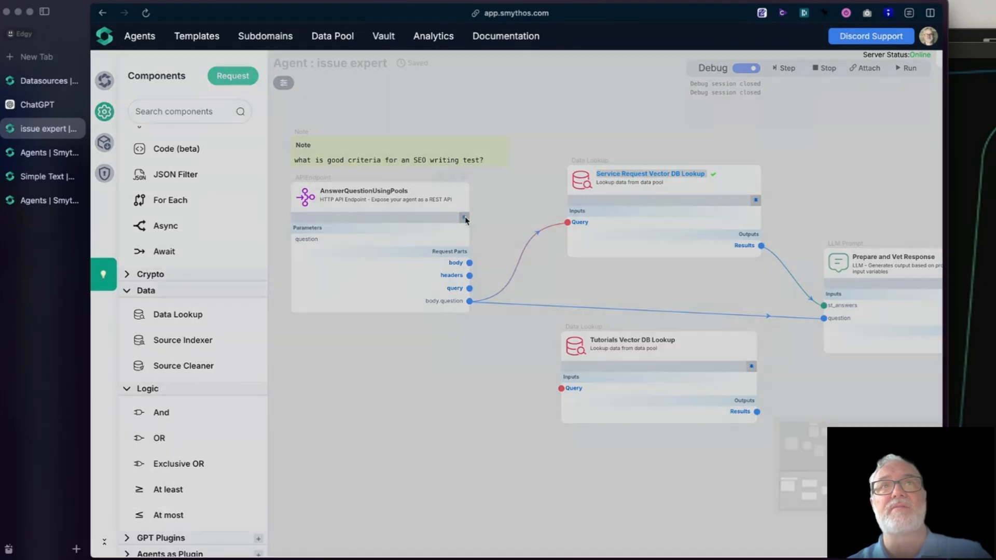
{"action": "left_click", "coordinate": [464, 218]}
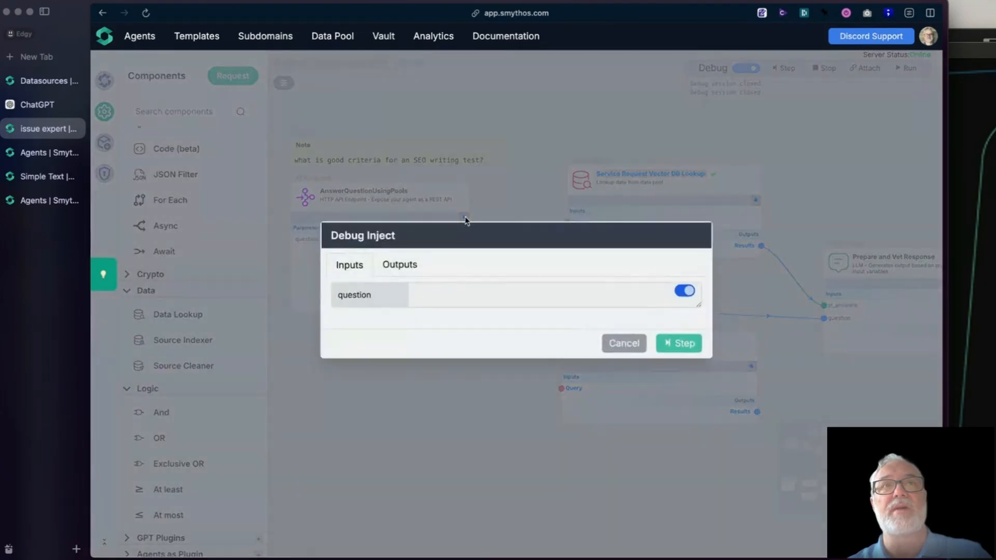
{"action": "left_click", "coordinate": [495, 302]}
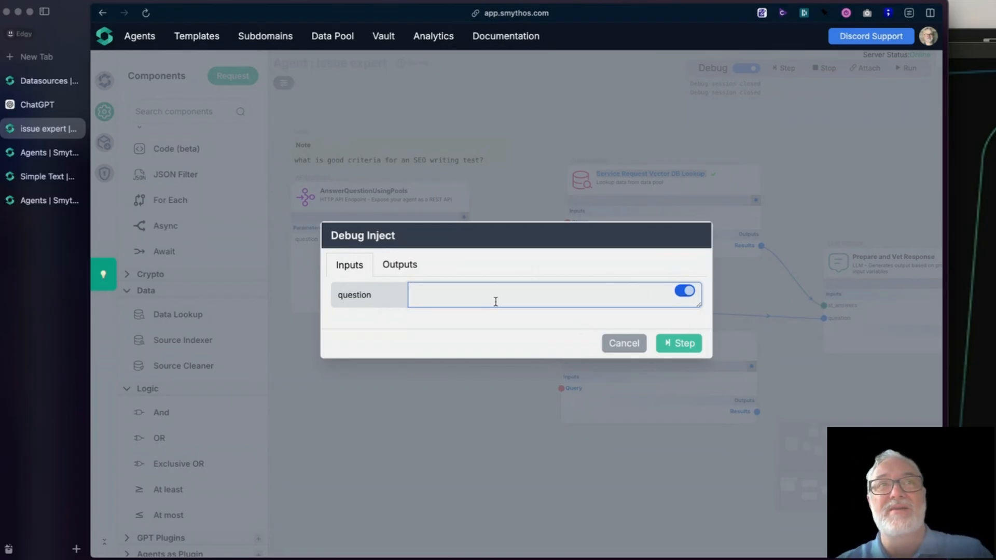
{"action": "type", "text": "what is good crit"}
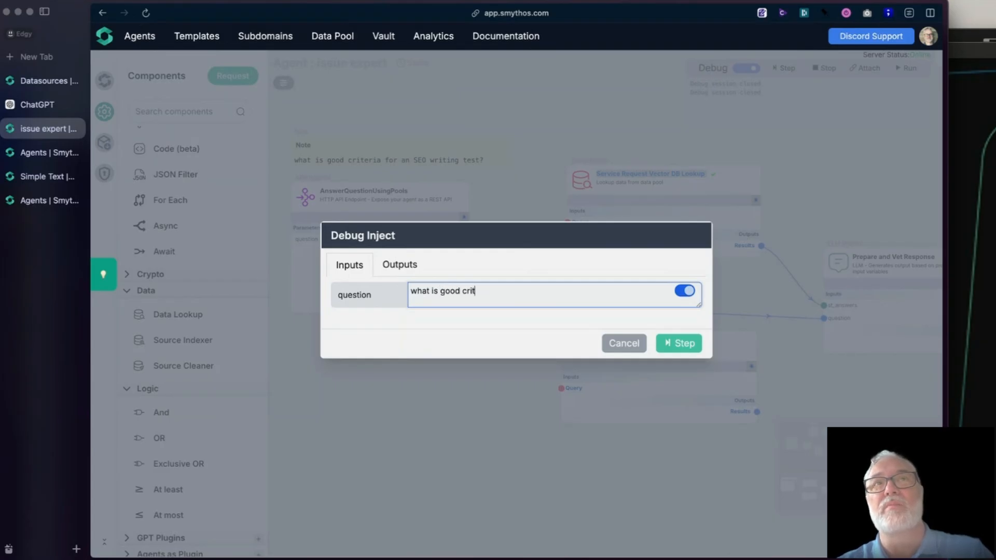
{"action": "type", "text": "eria for an SEO writing test"}
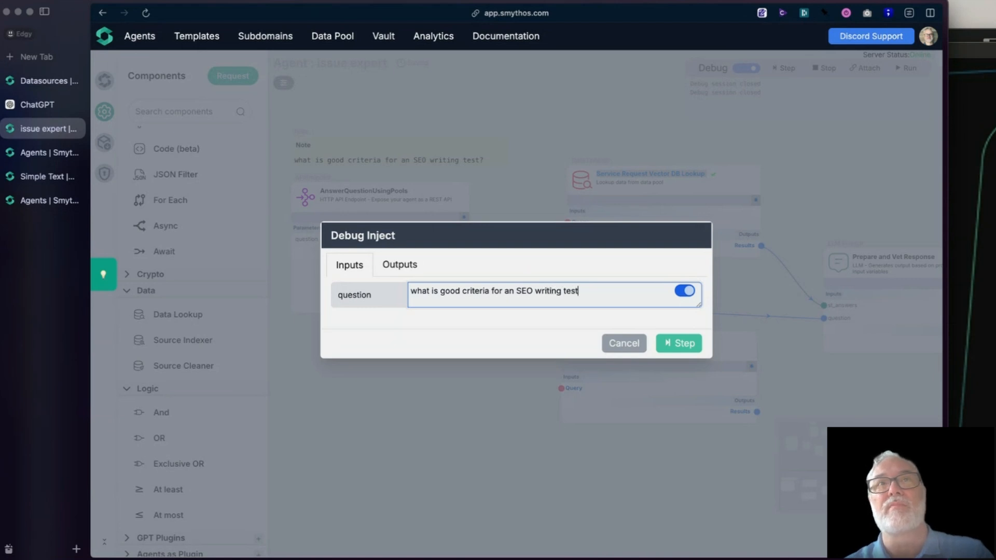
{"action": "left_click", "coordinate": [683, 344]}
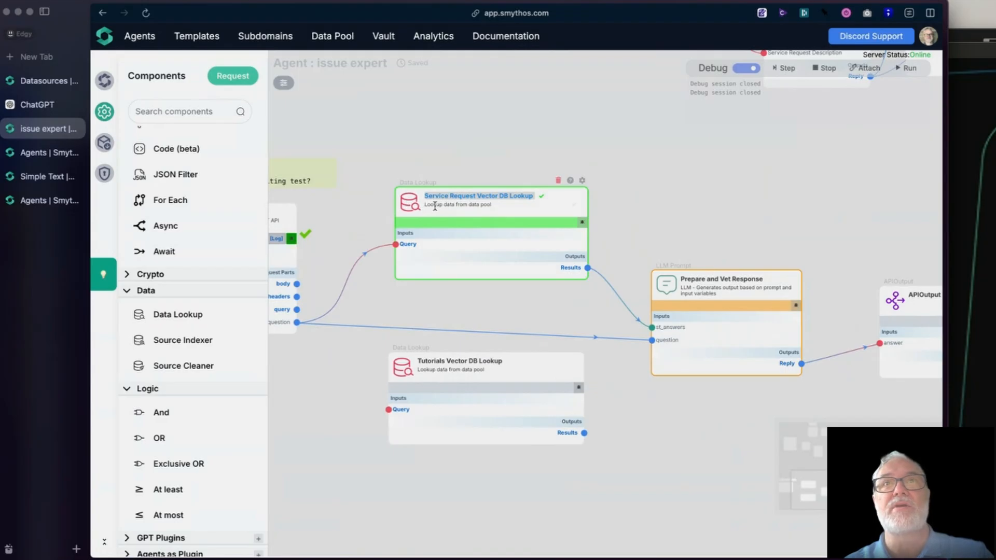
Advance the debug through the Service Request Vector DB Lookup and examine the content of its Results output
{"action": "left_click", "coordinate": [780, 68]}
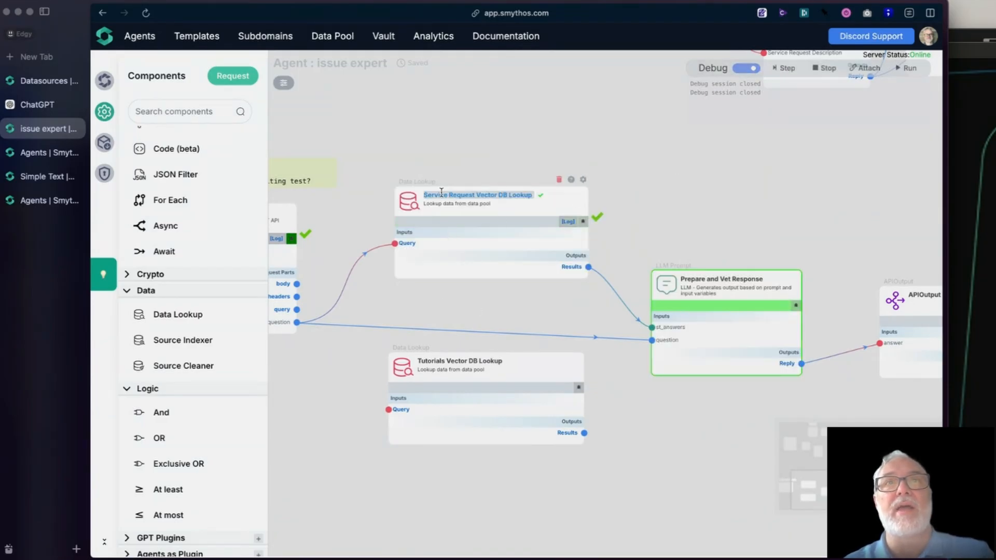
{"action": "mouse_move", "coordinate": [564, 262]}
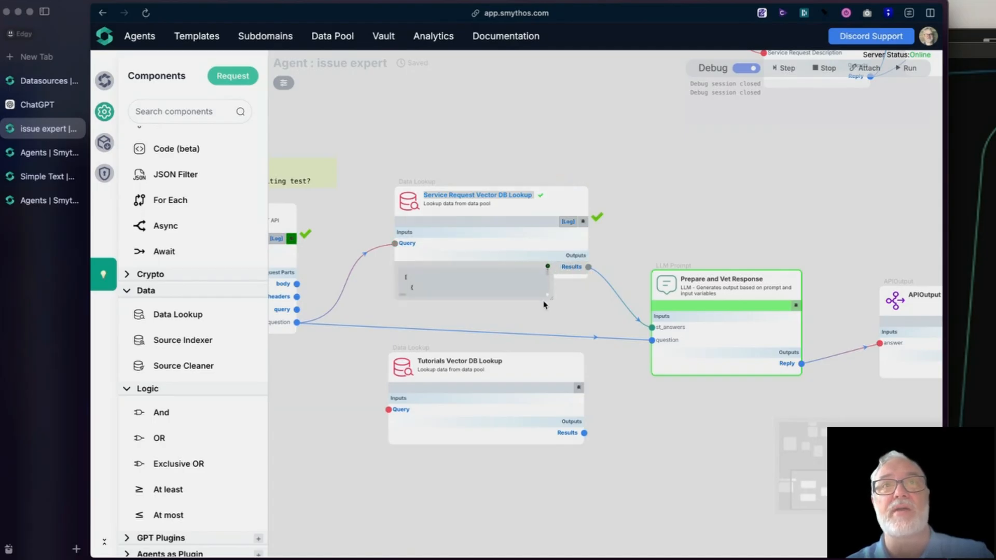
{"action": "left_click_drag", "start_coordinate": [550, 299], "coordinate": [859, 422]}
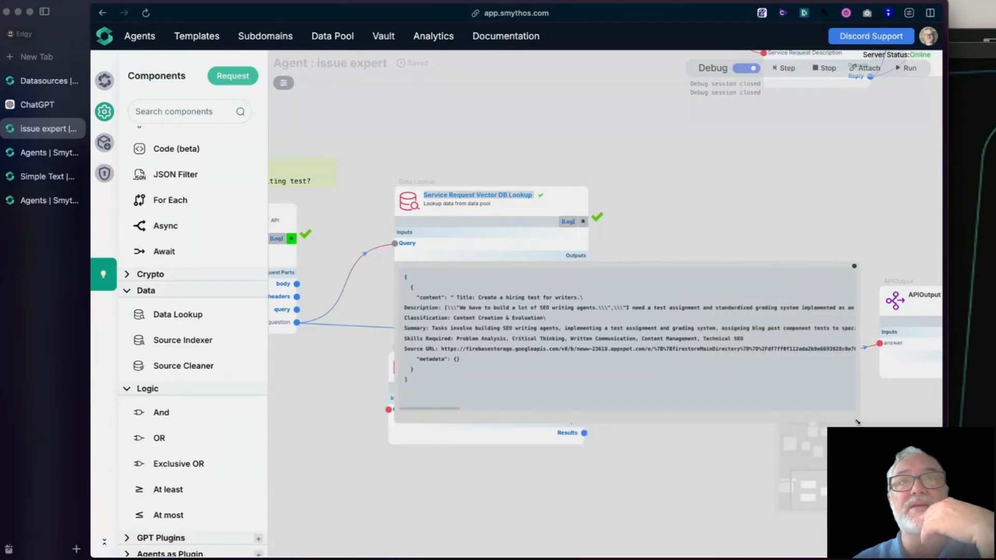
{"action": "left_click_drag", "start_coordinate": [457, 297], "coordinate": [577, 298]}
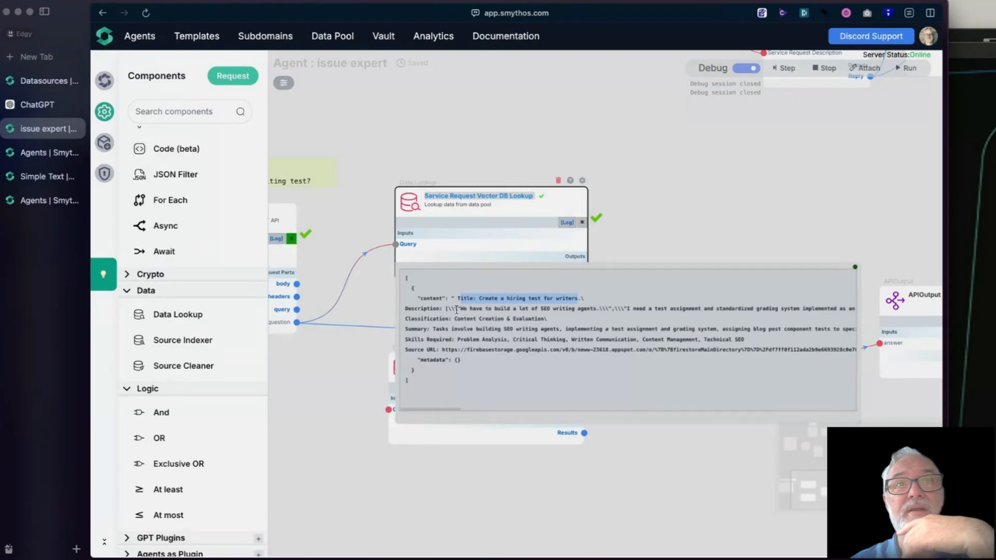
{"action": "mouse_move", "coordinate": [449, 309]}
{"action": "left_mouse_down"}
{"action": "mouse_move", "coordinate": [465, 360]}
{"action": "mouse_move", "coordinate": [393, 304]}
{"action": "mouse_move", "coordinate": [447, 295]}
{"action": "left_mouse_up"}
{"action": "left_click", "coordinate": [467, 362]}
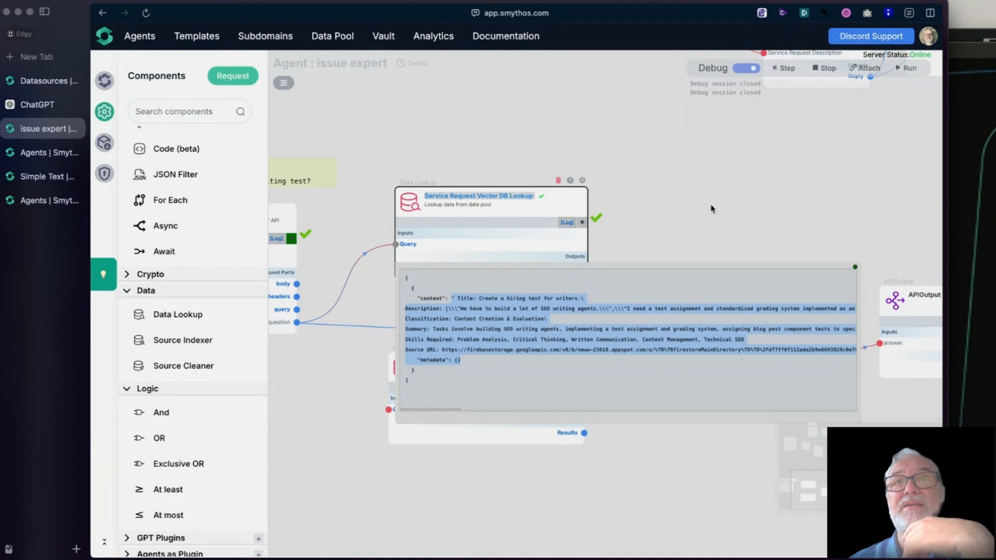
{"action": "left_click", "coordinate": [855, 267]}
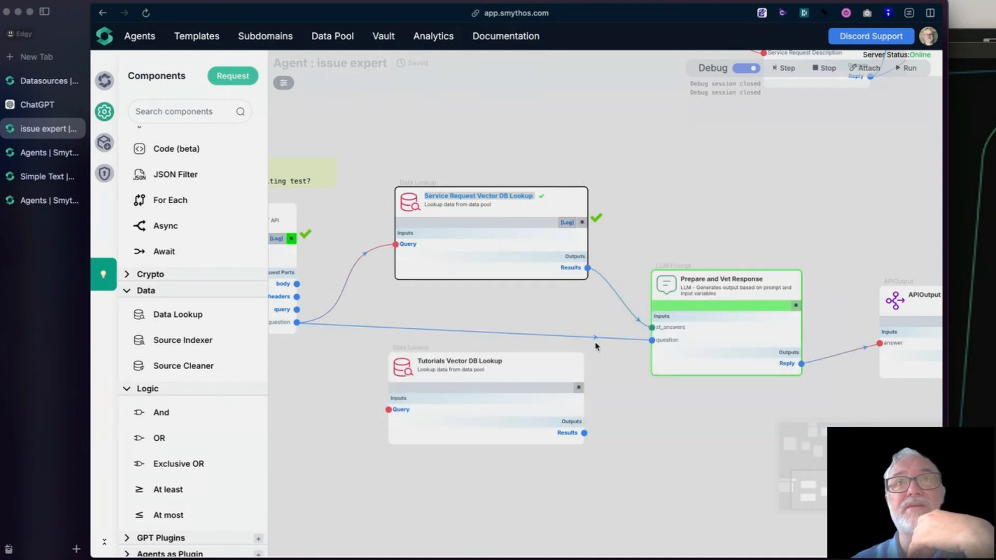
Inspect the lookup data received by the st_answers input of Prepare and Vet Response
{"action": "scroll", "coordinate": [701, 441], "scroll_direction": "right", "scroll_amount": 3}
{"action": "mouse_move", "coordinate": [618, 313]}
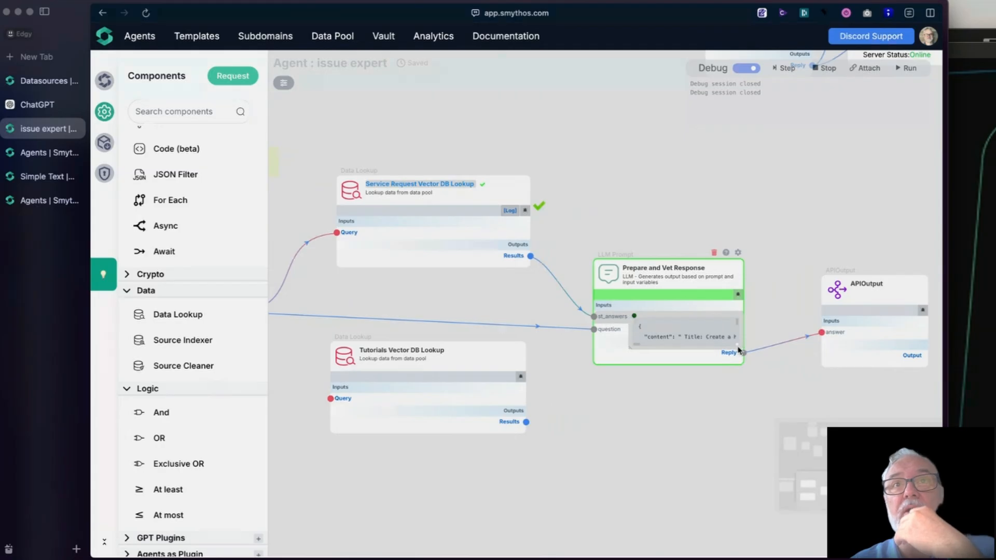
{"action": "left_click_drag", "start_coordinate": [630, 346], "coordinate": [493, 518]}
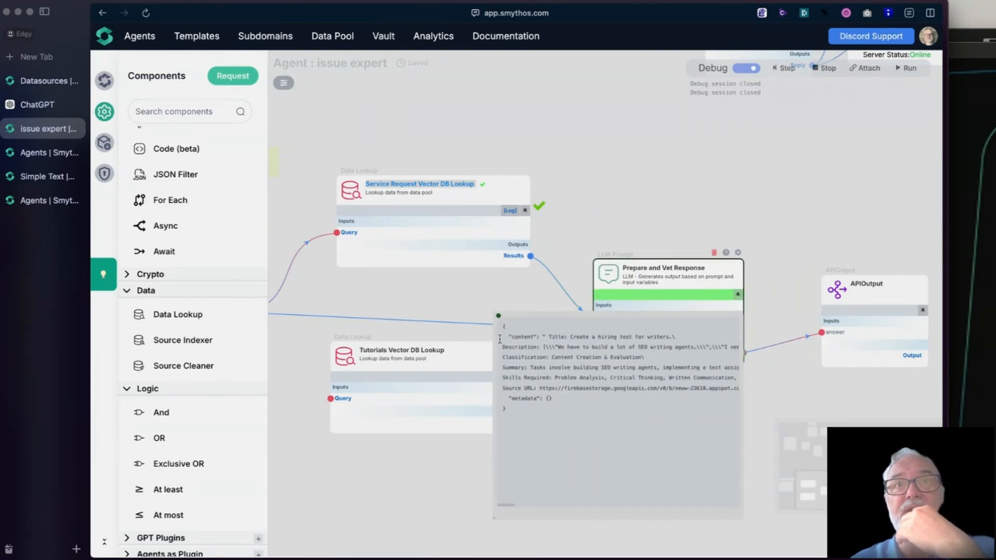
{"action": "left_click", "coordinate": [498, 316]}
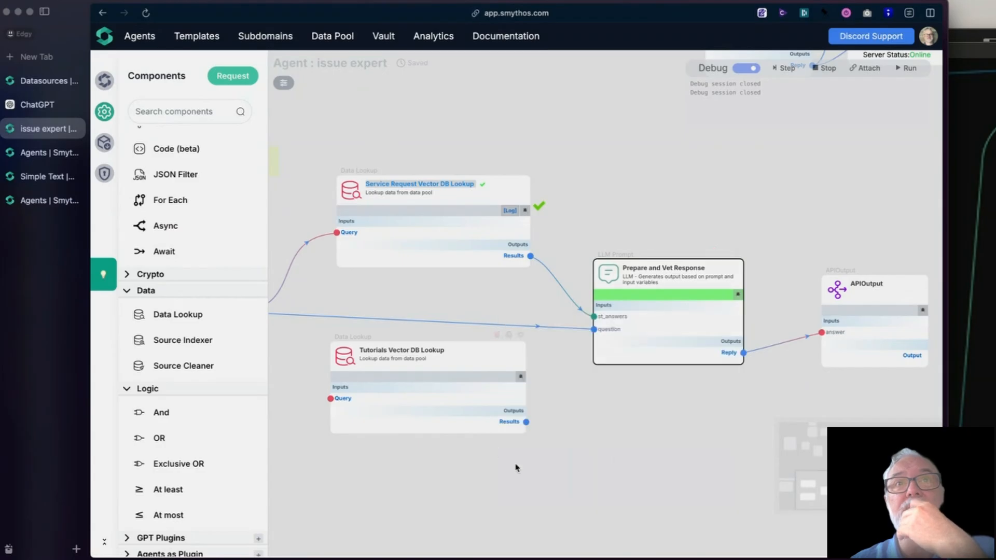
Advance the debug through Prepare and Vet Response and examine the answer and source passed to APIOutput
{"action": "scroll", "coordinate": [690, 409], "scroll_direction": "right", "scroll_amount": 5}
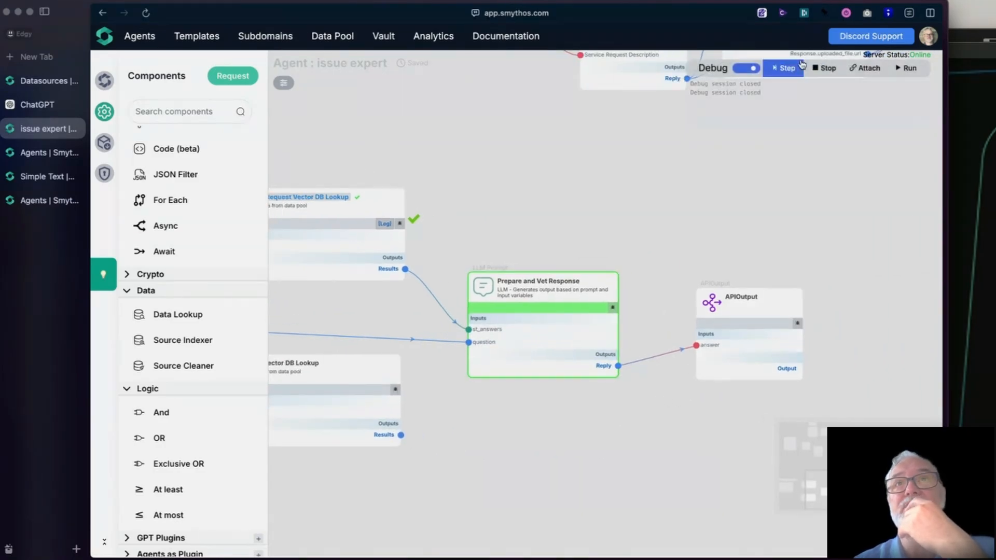
{"action": "left_click", "coordinate": [783, 69]}
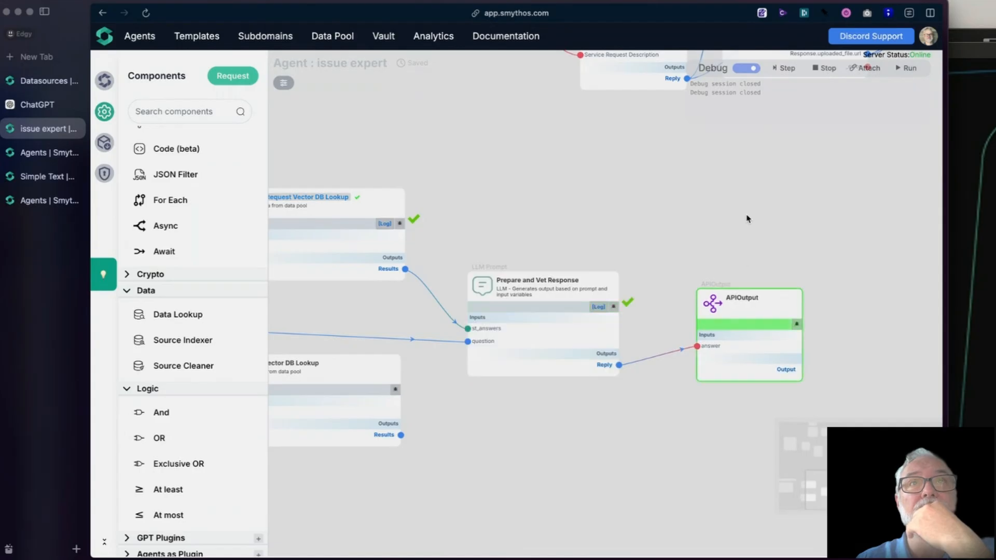
{"action": "mouse_move", "coordinate": [701, 349]}
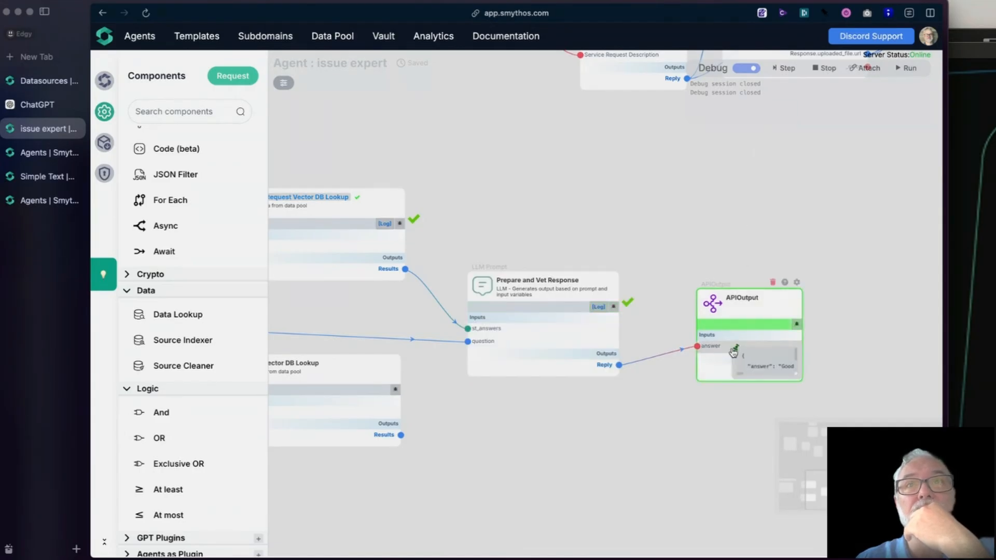
{"action": "left_click_drag", "start_coordinate": [734, 376], "coordinate": [320, 511]}
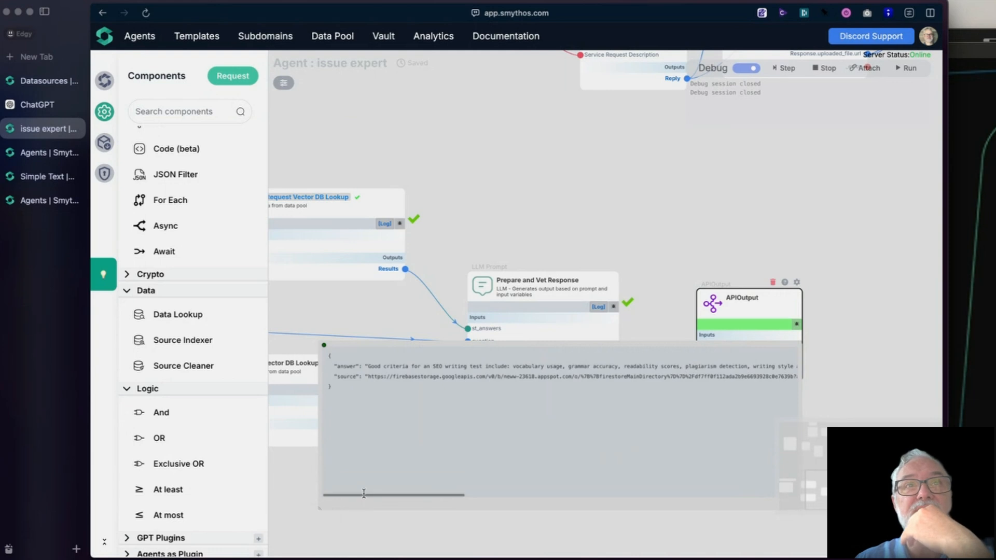
{"action": "left_click_drag", "start_coordinate": [362, 496], "coordinate": [311, 526]}
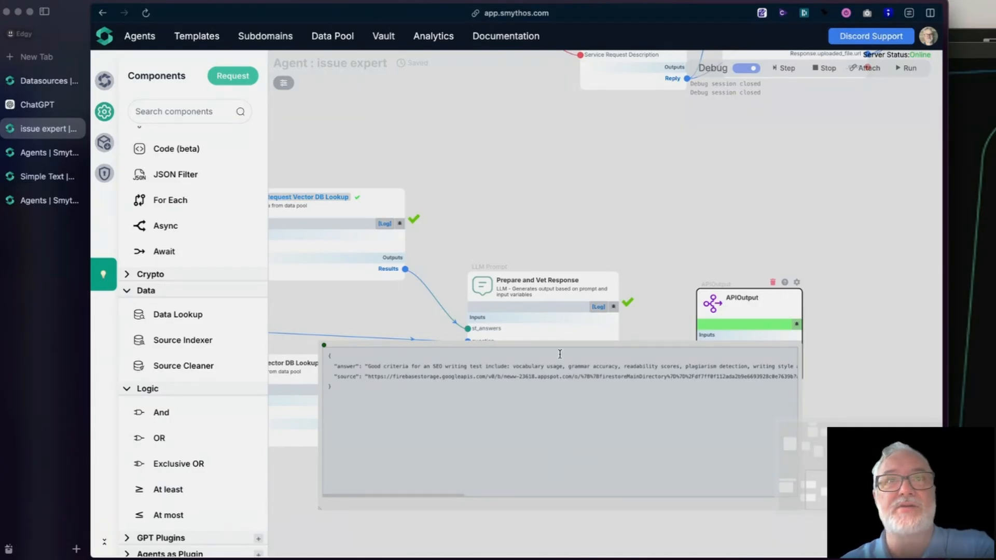
{"action": "left_click_drag", "start_coordinate": [386, 381], "coordinate": [707, 375]}
{"action": "left_click", "coordinate": [325, 345]}
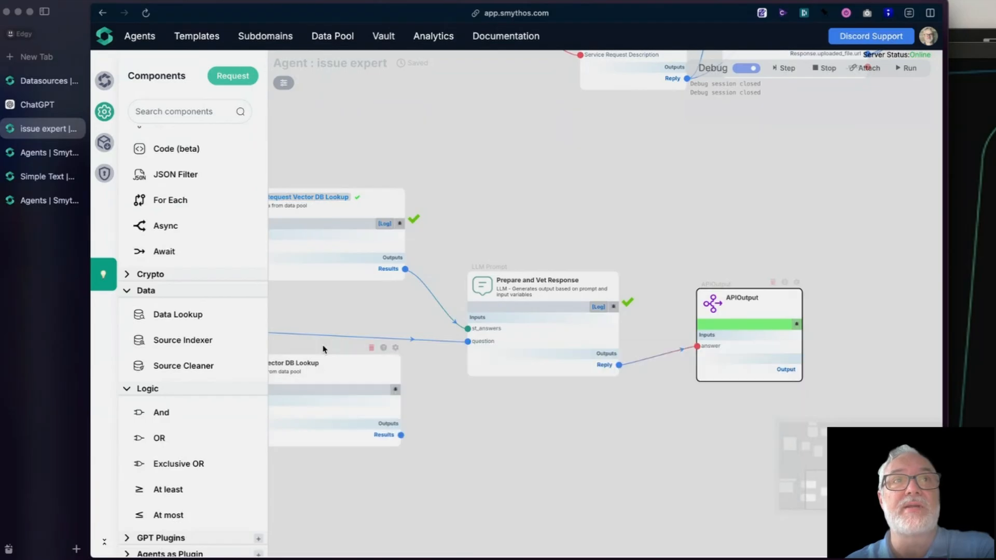
Copy the test question from the AnswerQuestionUsingPools debug inputs and close the dialog without running it
{"action": "left_click_drag", "start_coordinate": [385, 474], "coordinate": [677, 519]}
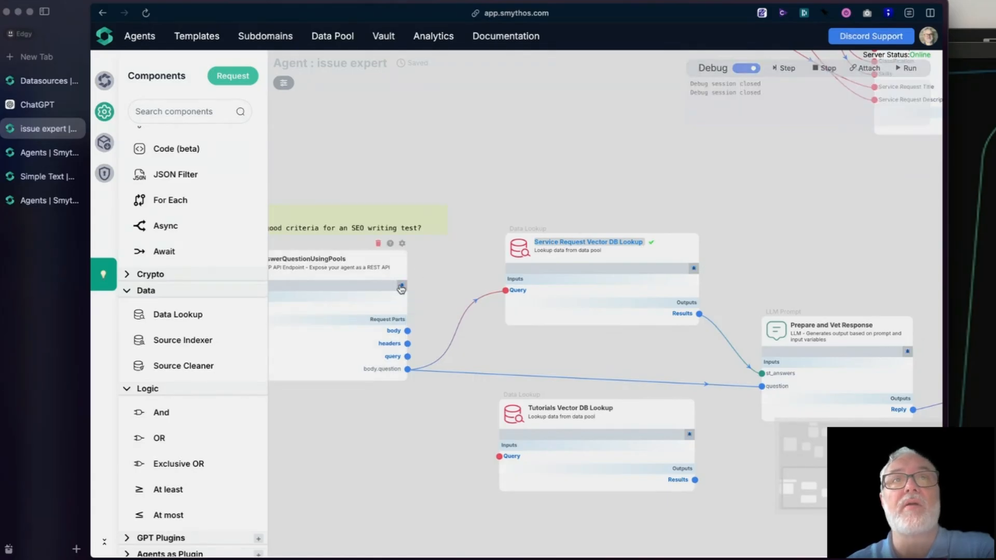
{"action": "left_click", "coordinate": [401, 287]}
{"action": "triple_click", "coordinate": [460, 291]}
{"action": "right_click", "coordinate": [461, 292]}
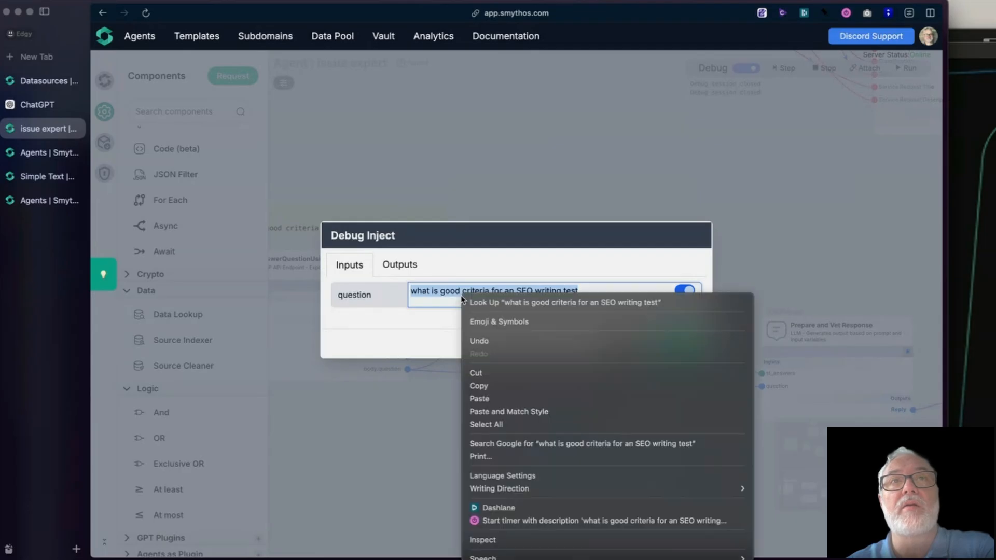
{"action": "left_click", "coordinate": [493, 386]}
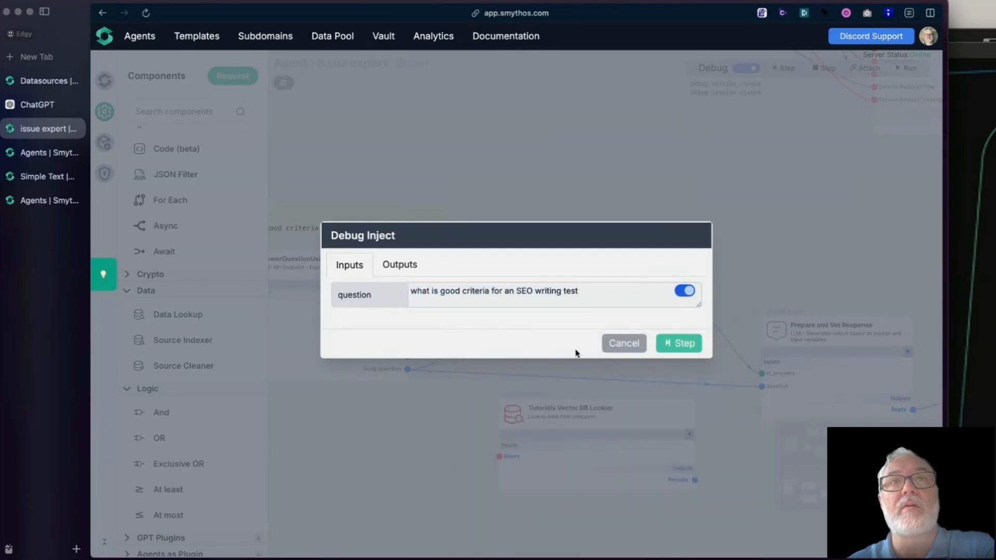
{"action": "left_click", "coordinate": [607, 344]}
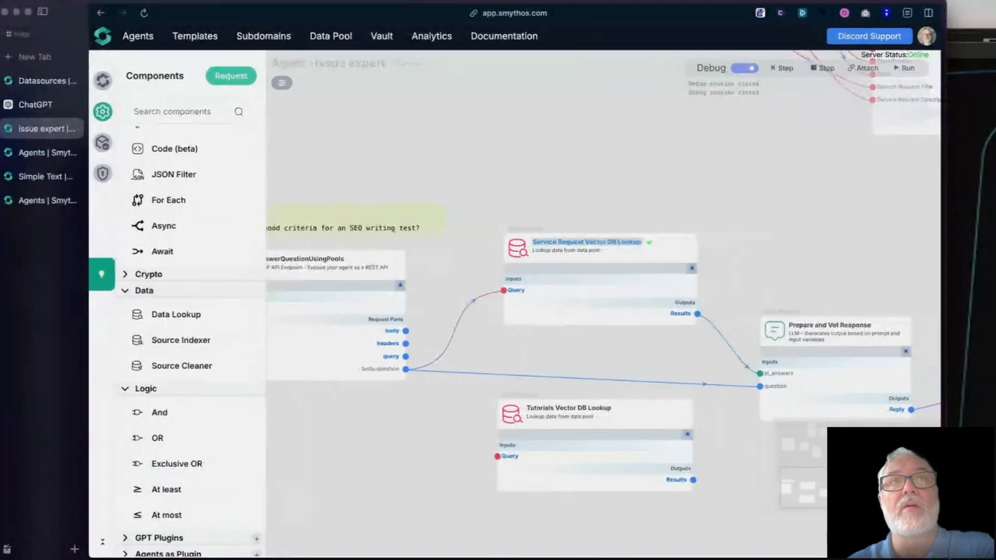
Open the AnswerQuestionUsingPools endpoint settings and review its instructions for the AI agent
{"action": "left_click_drag", "start_coordinate": [362, 491], "coordinate": [530, 527]}
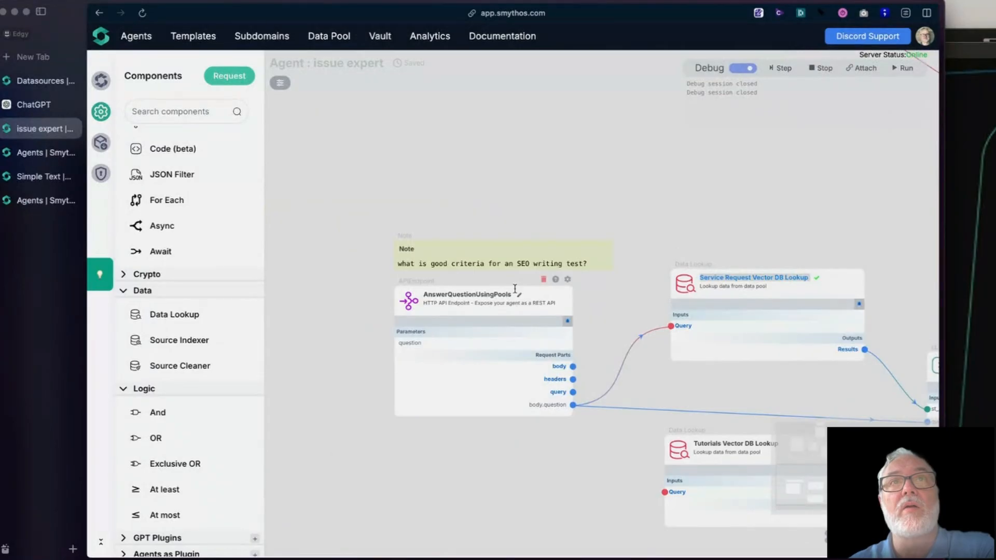
{"action": "left_click", "coordinate": [568, 279]}
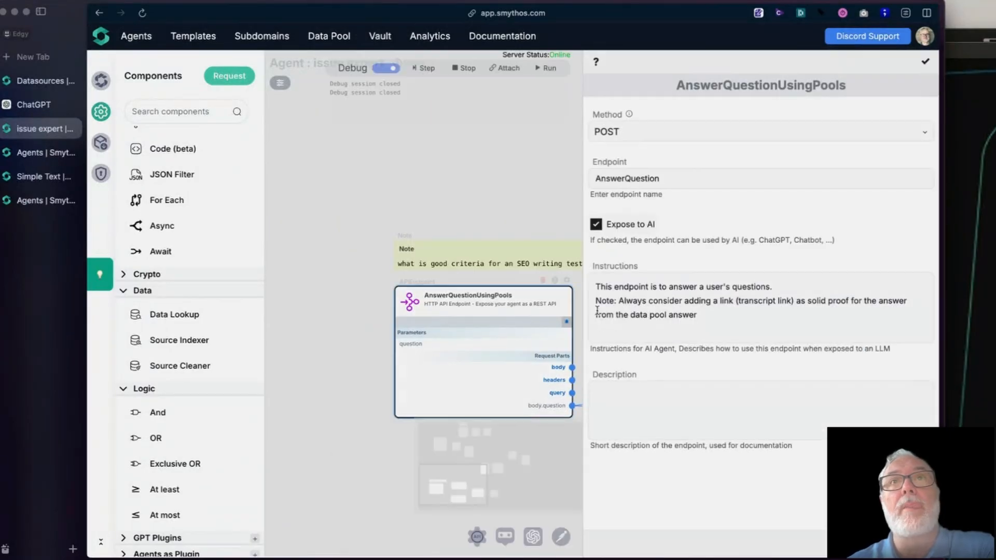
{"action": "left_click_drag", "start_coordinate": [700, 313], "coordinate": [590, 280]}
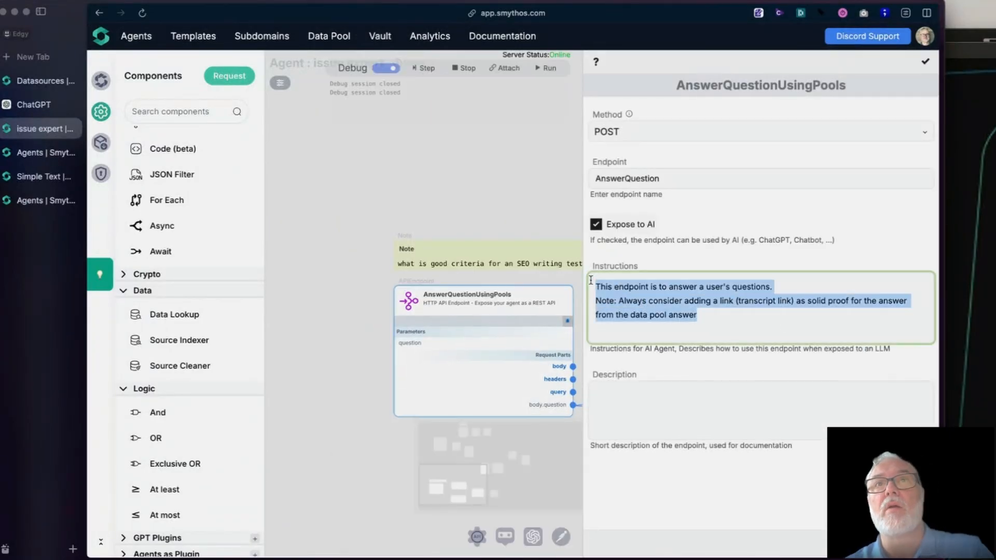
Change "transcript link" to "issue link" in the AnswerQuestionUsingPools endpoint instructions and save the settings
{"action": "triple_click", "coordinate": [773, 300]}
{"action": "left_click", "coordinate": [732, 300]}
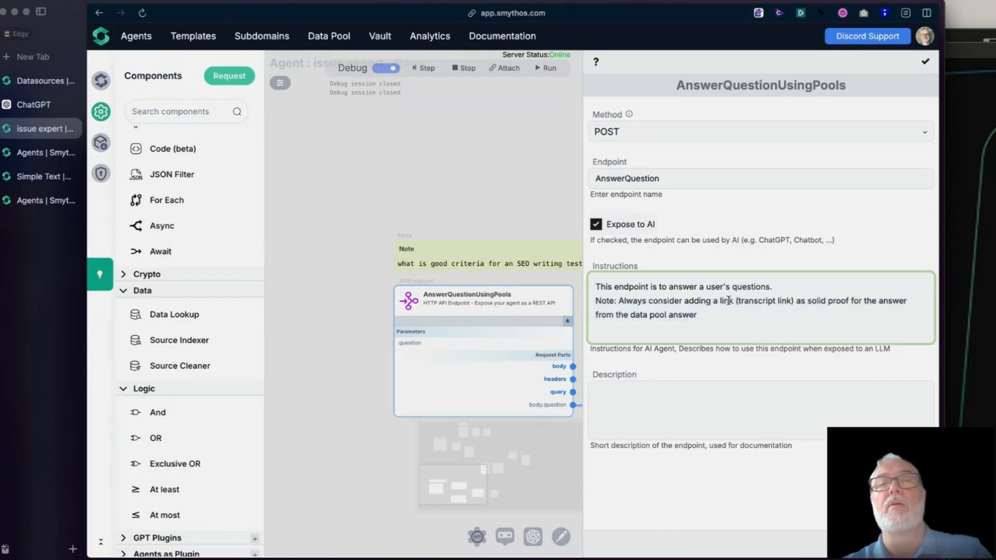
{"action": "left_click_drag", "start_coordinate": [736, 301], "coordinate": [793, 301]}
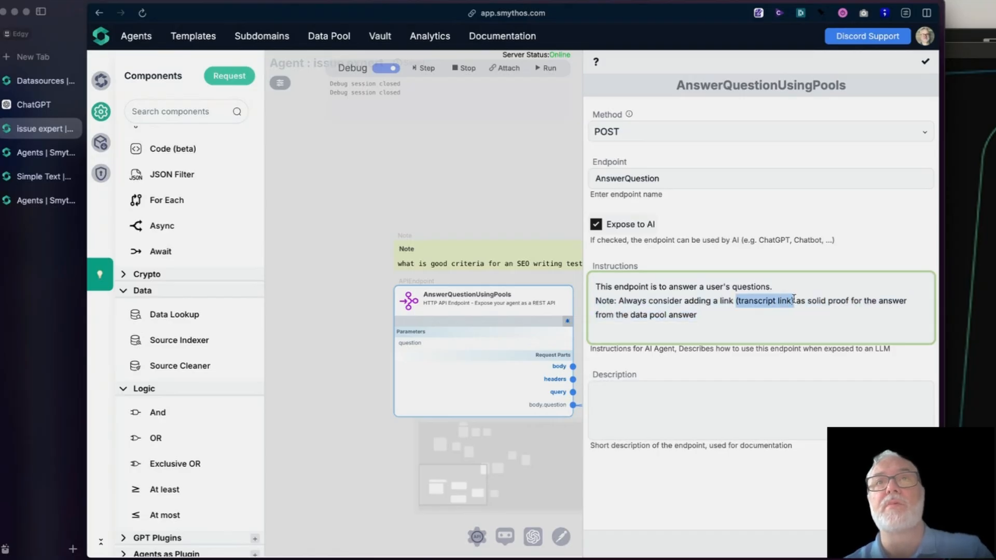
{"action": "double_click", "coordinate": [758, 302]}
{"action": "type", "text": "issue"}
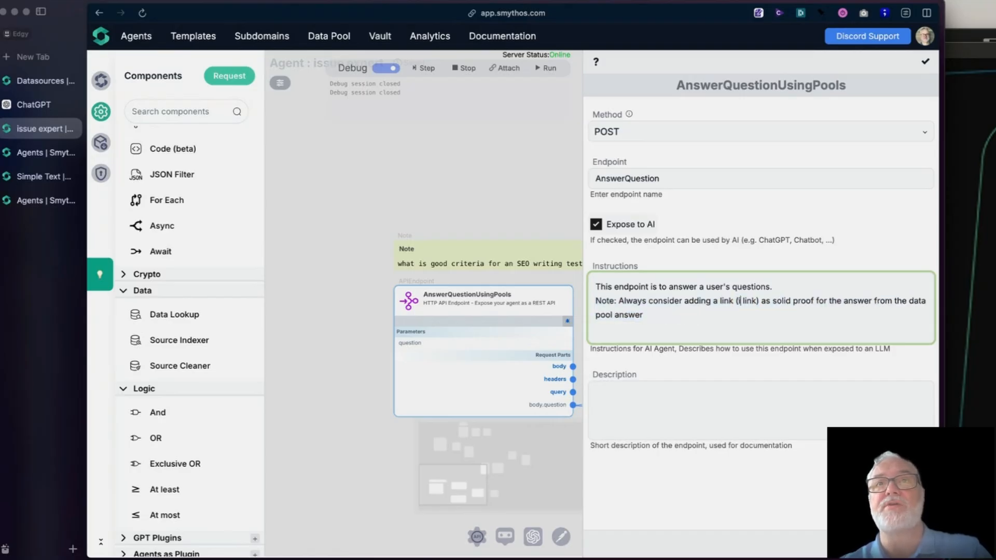
{"action": "left_click", "coordinate": [722, 322]}
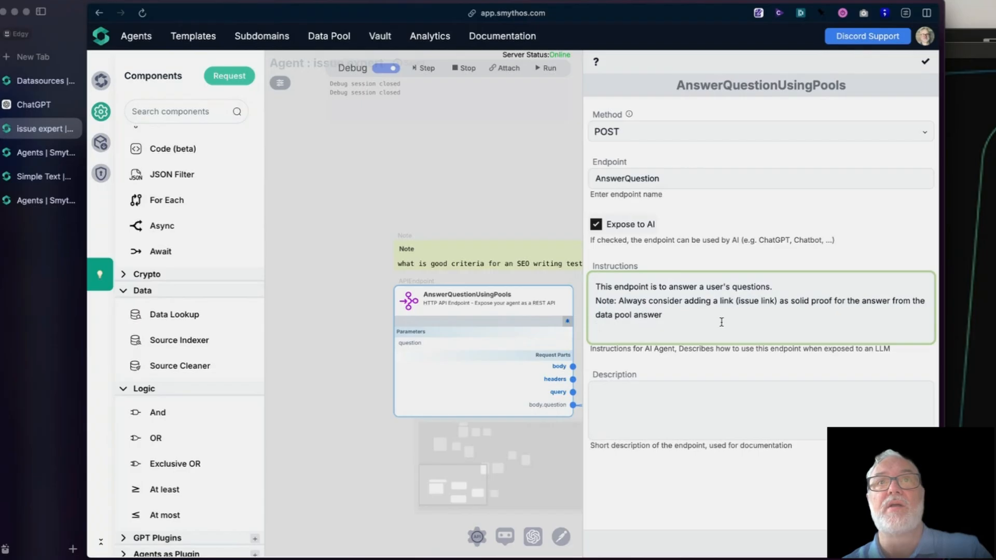
{"action": "left_click", "coordinate": [926, 61]}
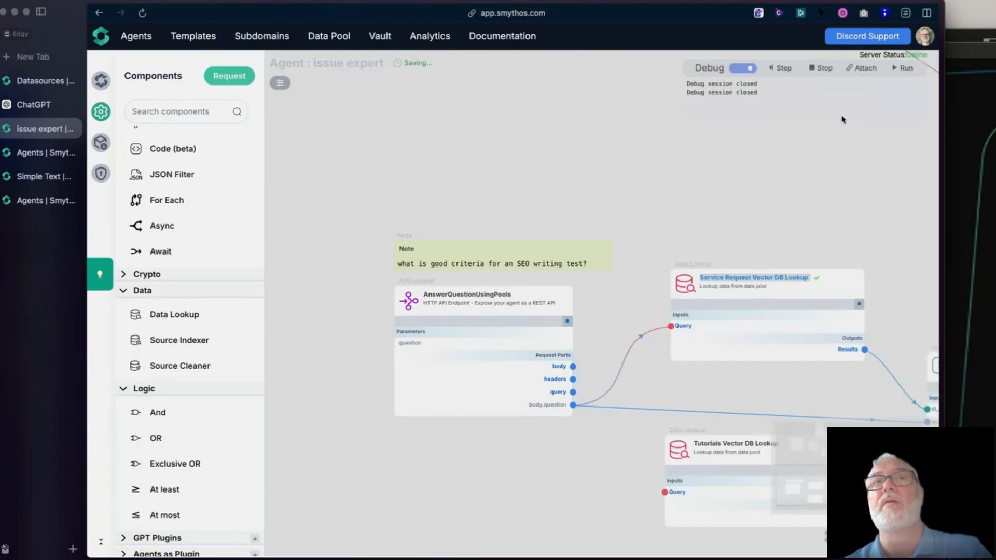
Test the agent in its chatbot preview with the question "what is good criteria for an SEO writing test?" and close the preview
{"action": "left_click", "coordinate": [862, 536]}
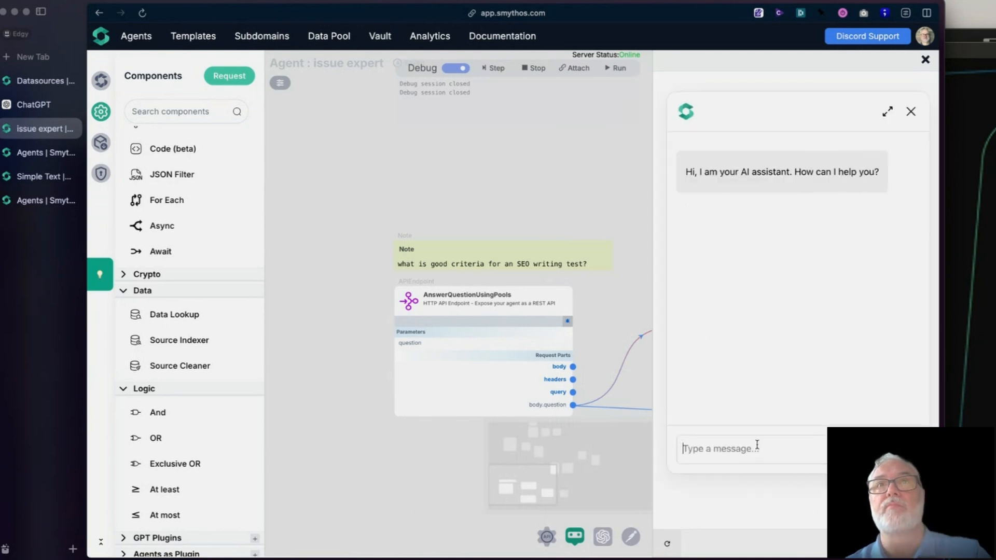
{"action": "left_click", "coordinate": [756, 446]}
{"action": "key", "text": "super+v"}
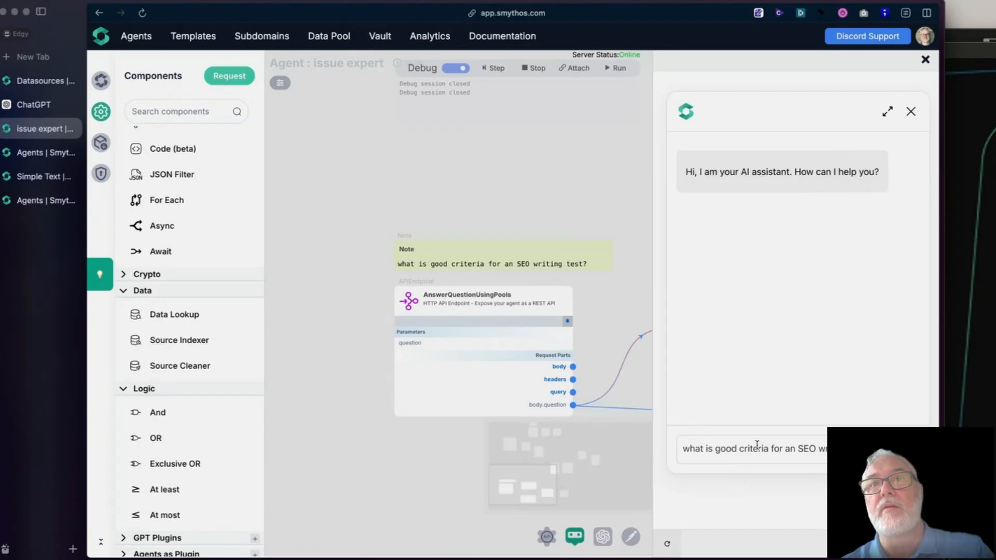
{"action": "key", "text": "Return"}
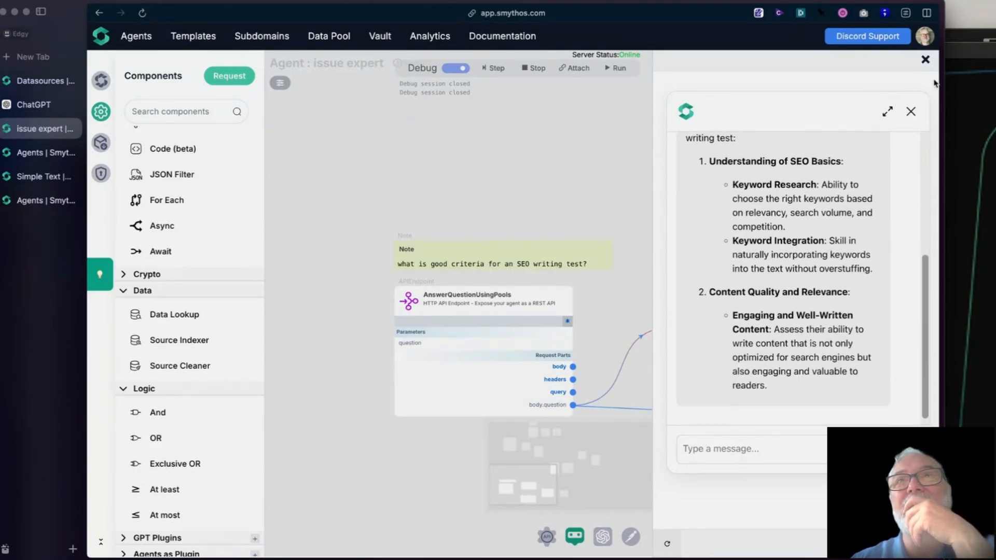
{"action": "left_click", "coordinate": [925, 60]}
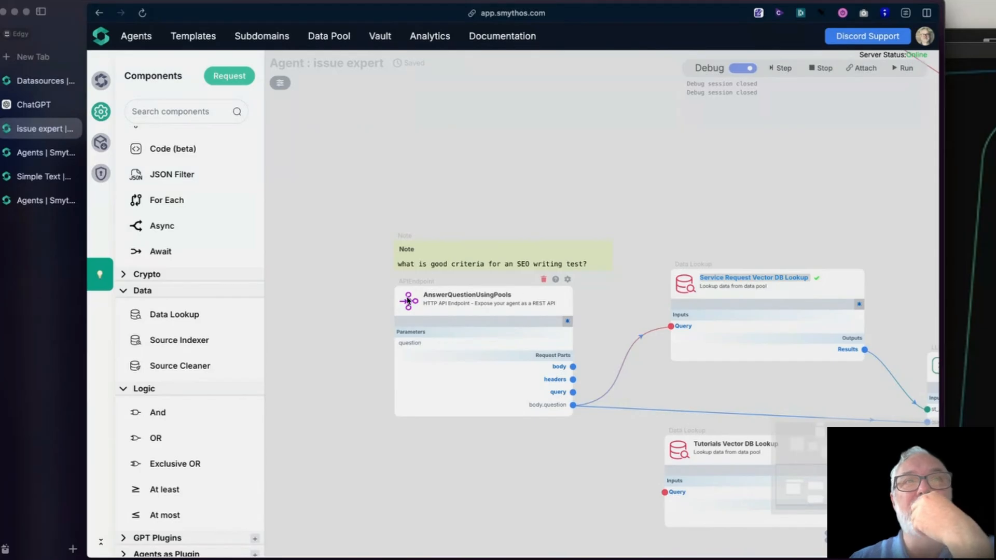
Review the issue link instructions in the AnswerQuestionUsingPools endpoint settings and close them without changes
{"action": "left_click", "coordinate": [568, 279]}
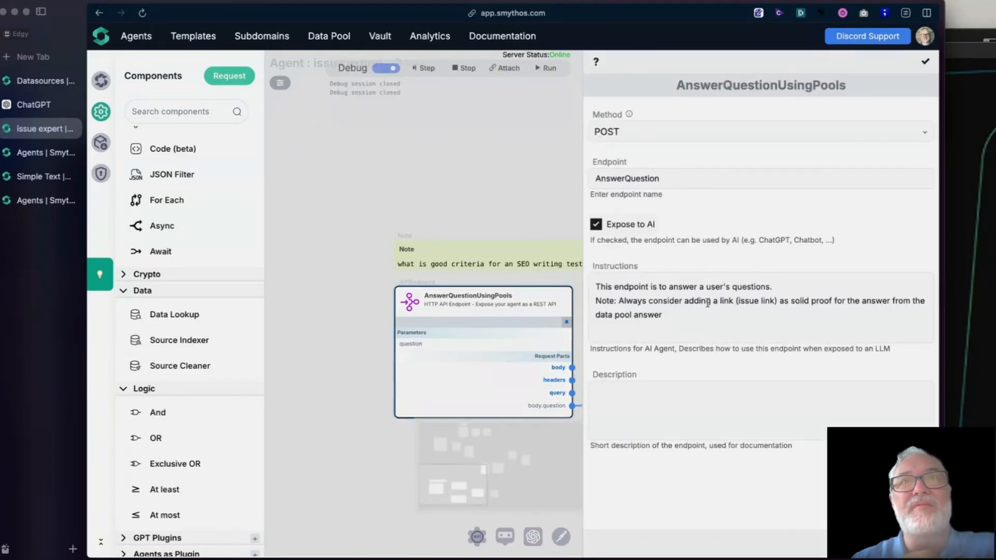
{"action": "left_click_drag", "start_coordinate": [663, 315], "coordinate": [548, 277]}
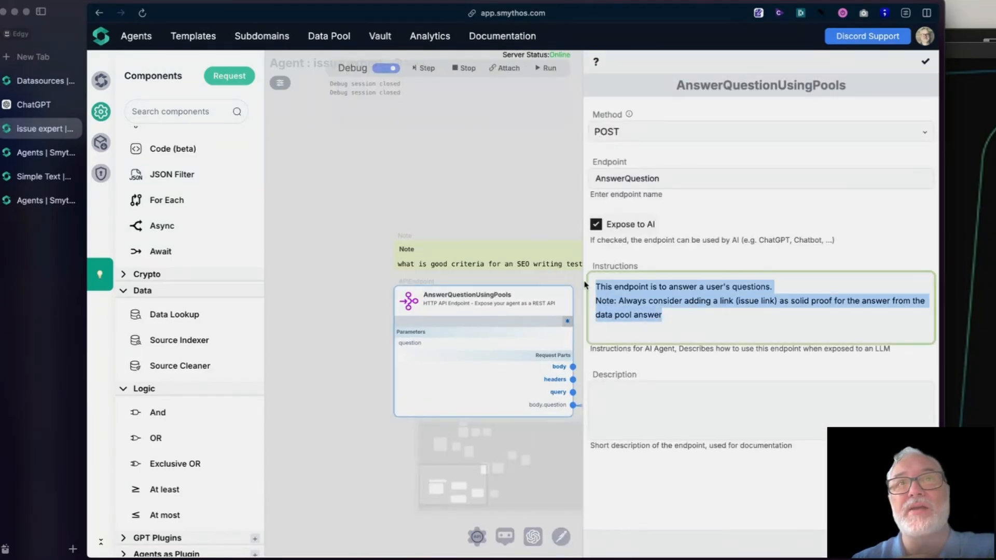
{"action": "left_click", "coordinate": [621, 299]}
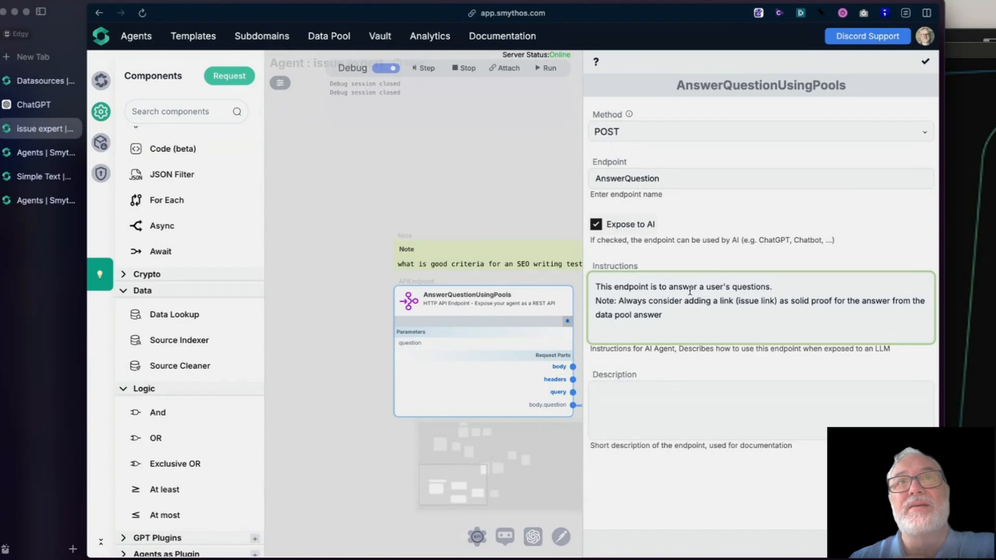
{"action": "left_click", "coordinate": [925, 61]}
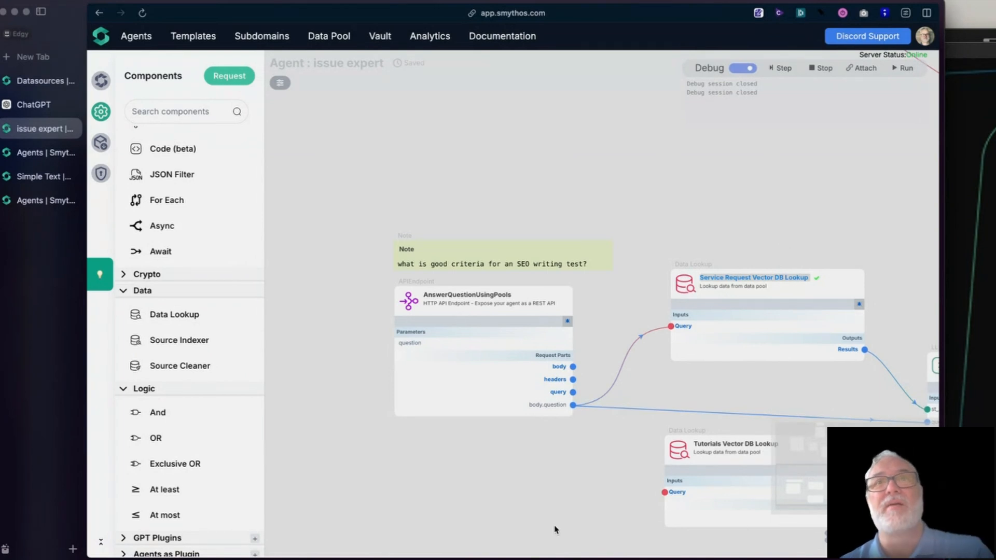
{"action": "left_click_drag", "start_coordinate": [556, 518], "coordinate": [530, 470]}
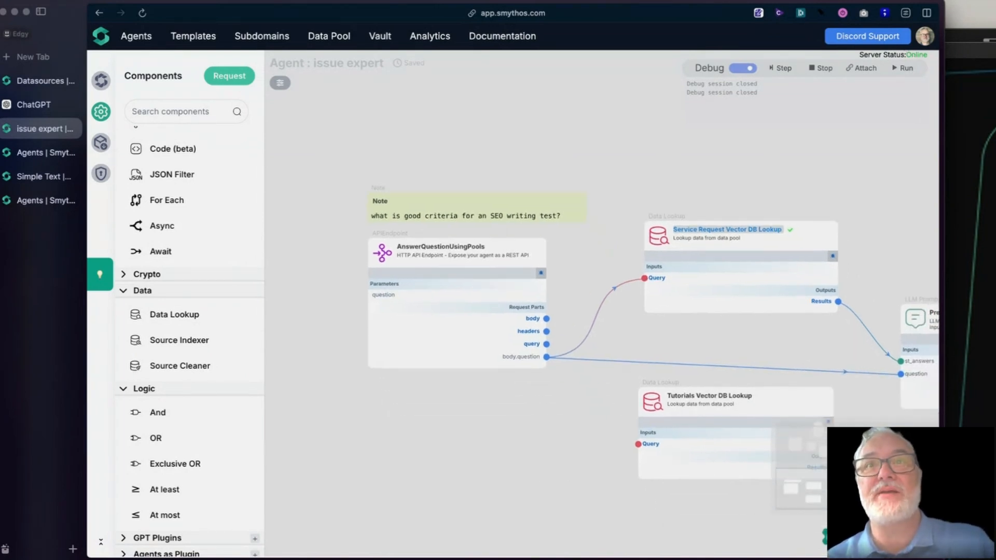
{"action": "left_click", "coordinate": [832, 537]}
{"action": "left_click", "coordinate": [925, 61]}
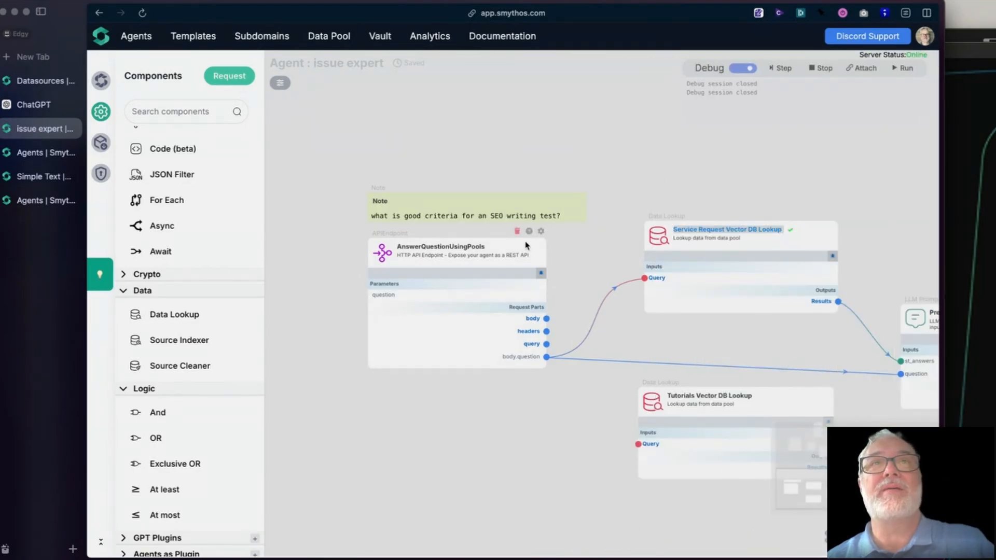
{"action": "left_click", "coordinate": [540, 233]}
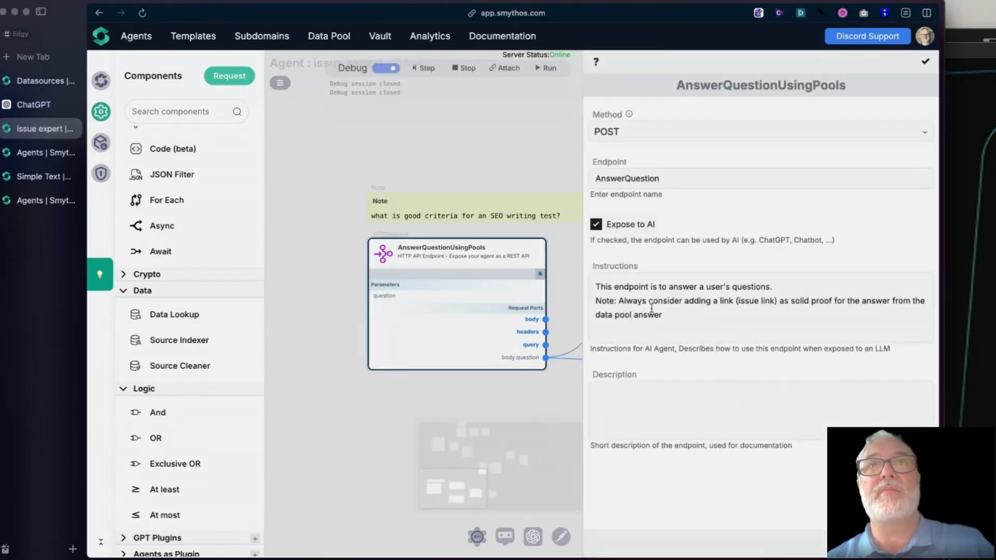
{"action": "left_click_drag", "start_coordinate": [594, 286], "coordinate": [715, 327]}
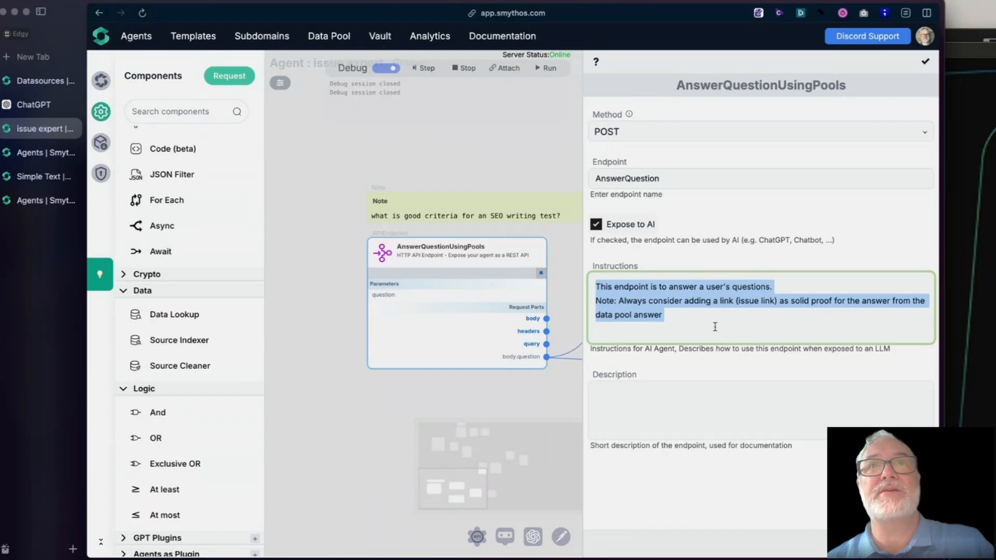
{"action": "left_click", "coordinate": [924, 61]}
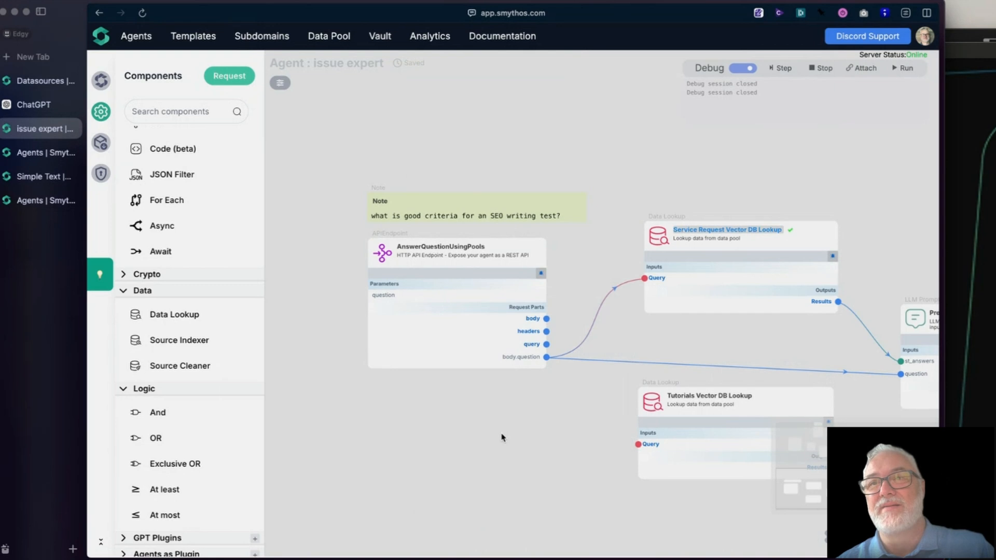
Open the issue expert agent settings and examine the Behavior description editor without entering text
{"action": "left_click", "coordinate": [62, 81]}
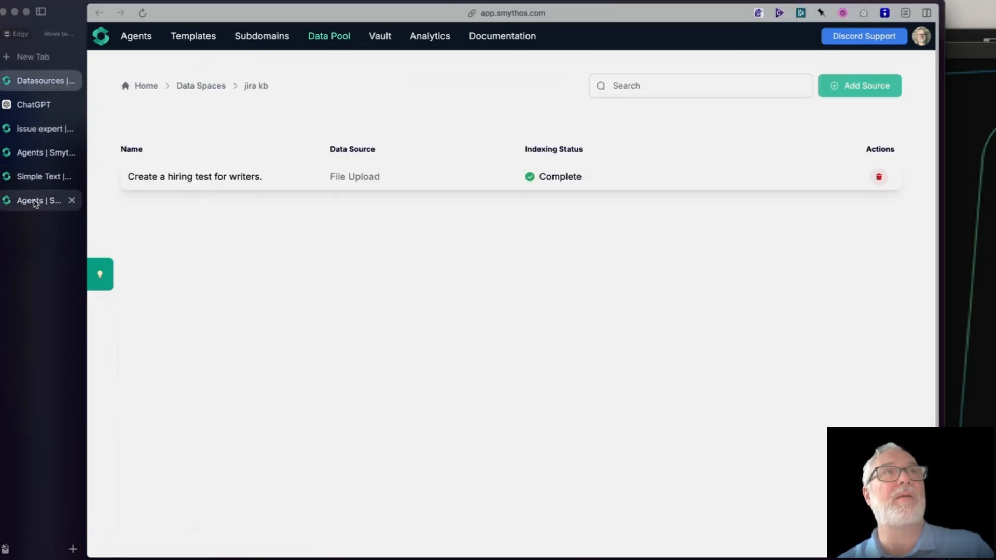
{"action": "left_click", "coordinate": [35, 201]}
{"action": "left_click", "coordinate": [38, 130]}
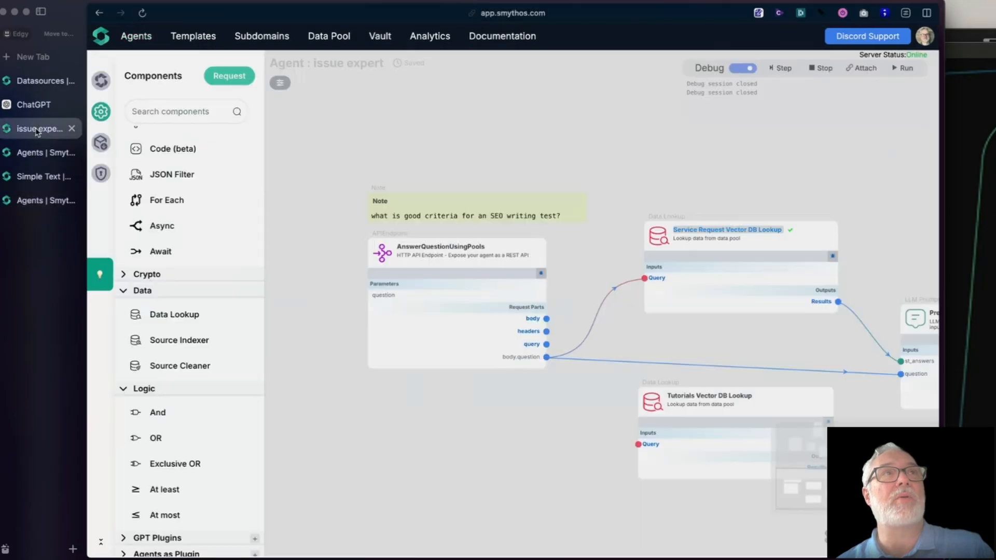
{"action": "left_click", "coordinate": [100, 80]}
{"action": "left_click", "coordinate": [188, 202]}
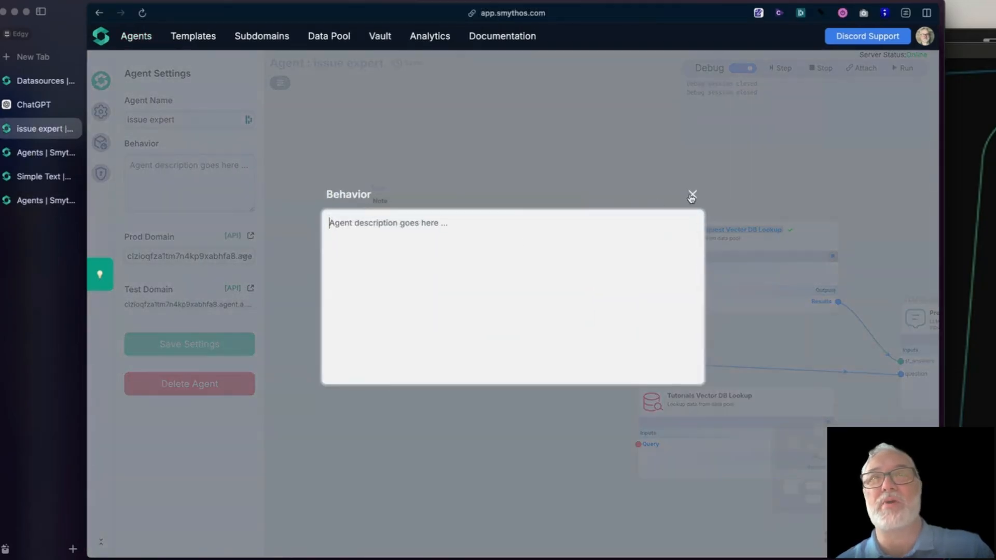
{"action": "left_click", "coordinate": [693, 195]}
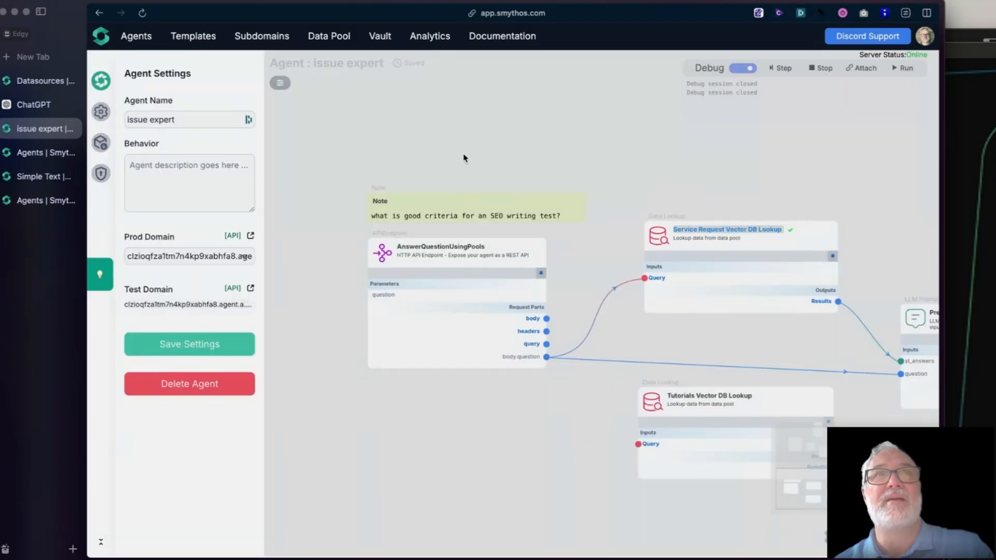
{"action": "left_click", "coordinate": [183, 181]}
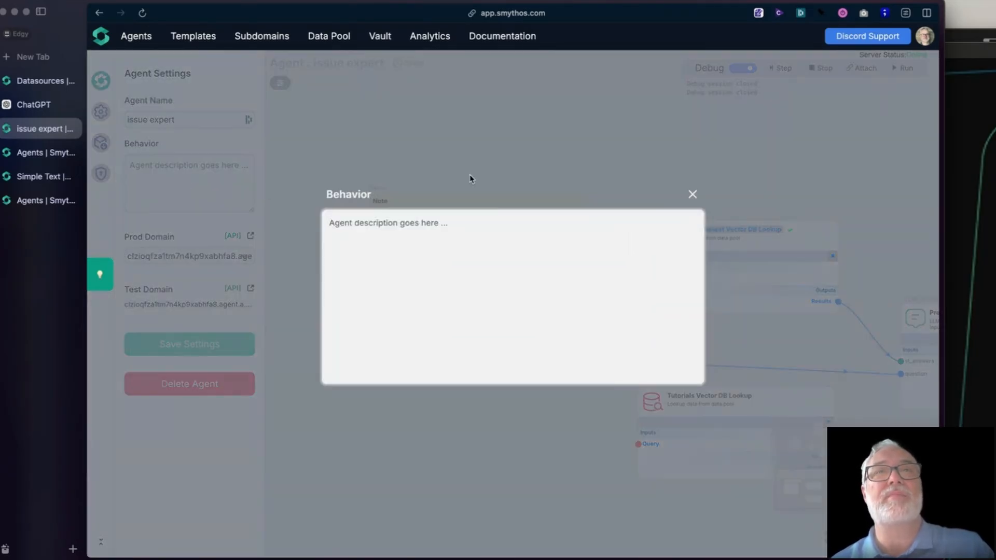
{"action": "left_click", "coordinate": [692, 195]}
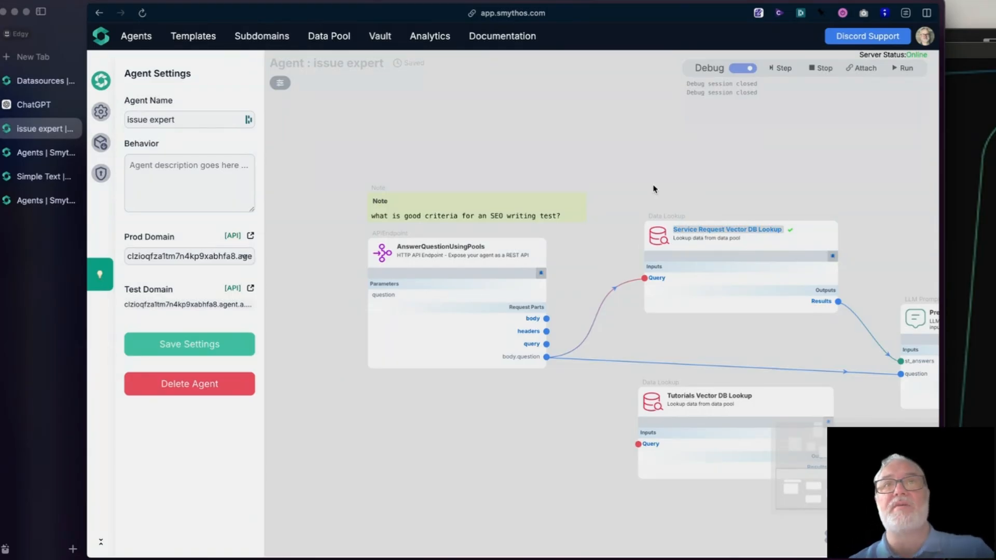
Examine the service request indexing flow from the FireStore upload to the Source Indexer component
{"action": "left_click_drag", "start_coordinate": [598, 451], "coordinate": [547, 437]}
{"action": "left_click_drag", "start_coordinate": [840, 138], "coordinate": [274, 353]}
{"action": "left_click_drag", "start_coordinate": [892, 304], "coordinate": [582, 371]}
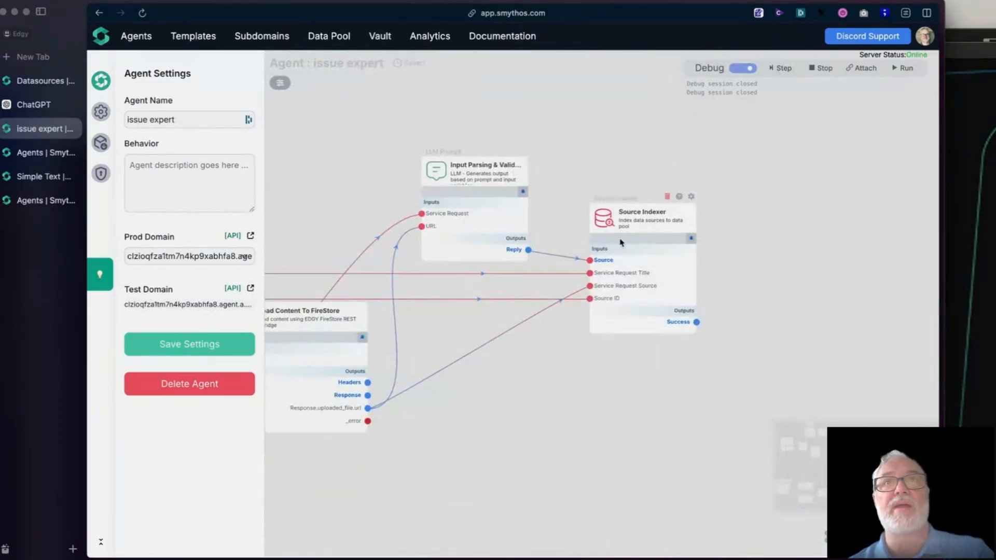
{"action": "left_click_drag", "start_coordinate": [363, 467], "coordinate": [820, 223]}
{"action": "left_click_drag", "start_coordinate": [507, 266], "coordinate": [843, 107]}
Move the Prepare and Vet Response and APIOutput components slightly upward to tidy the question-answering flow
{"action": "left_click_drag", "start_coordinate": [514, 159], "coordinate": [489, 164]}
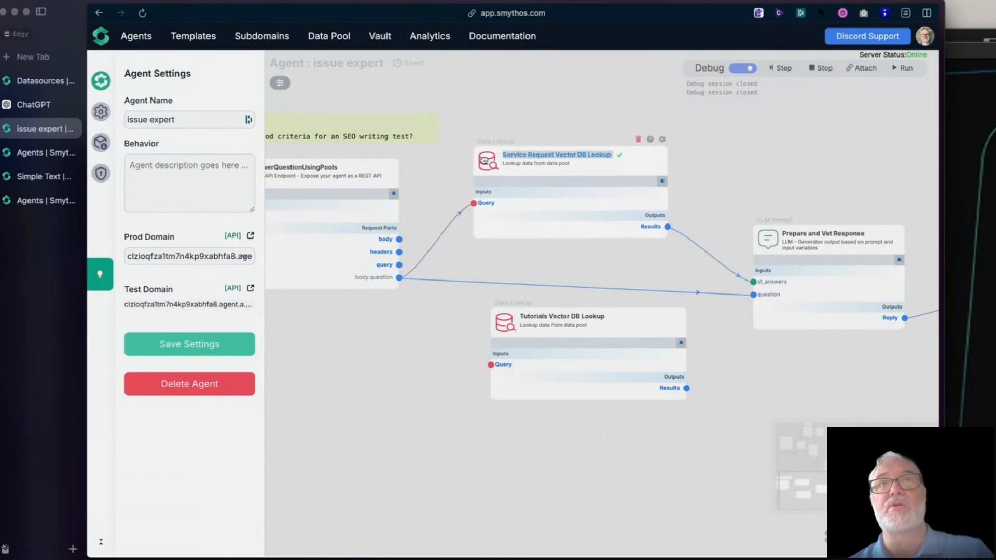
{"action": "left_click_drag", "start_coordinate": [776, 244], "coordinate": [771, 207]}
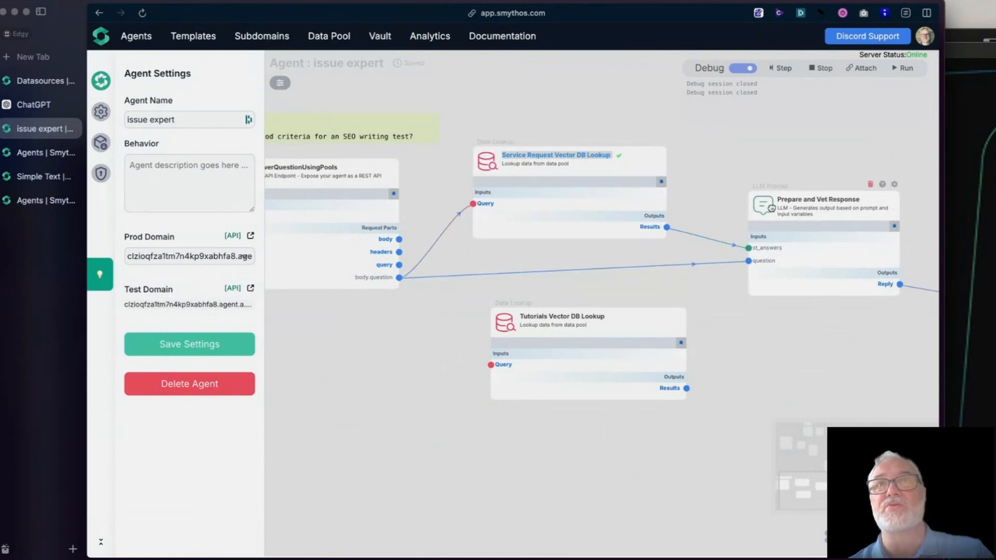
{"action": "left_click_drag", "start_coordinate": [857, 332], "coordinate": [511, 346]}
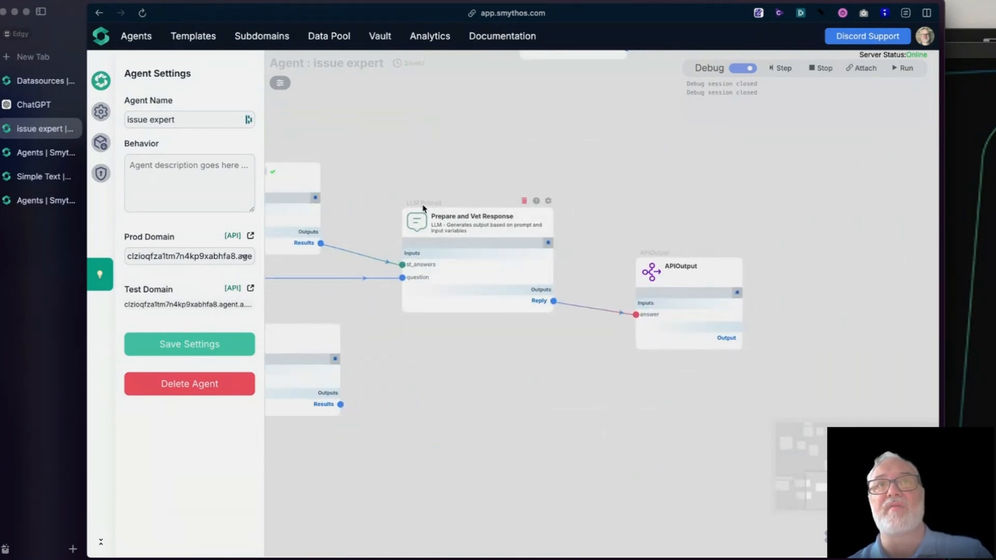
{"action": "left_click_drag", "start_coordinate": [652, 274], "coordinate": [659, 241]}
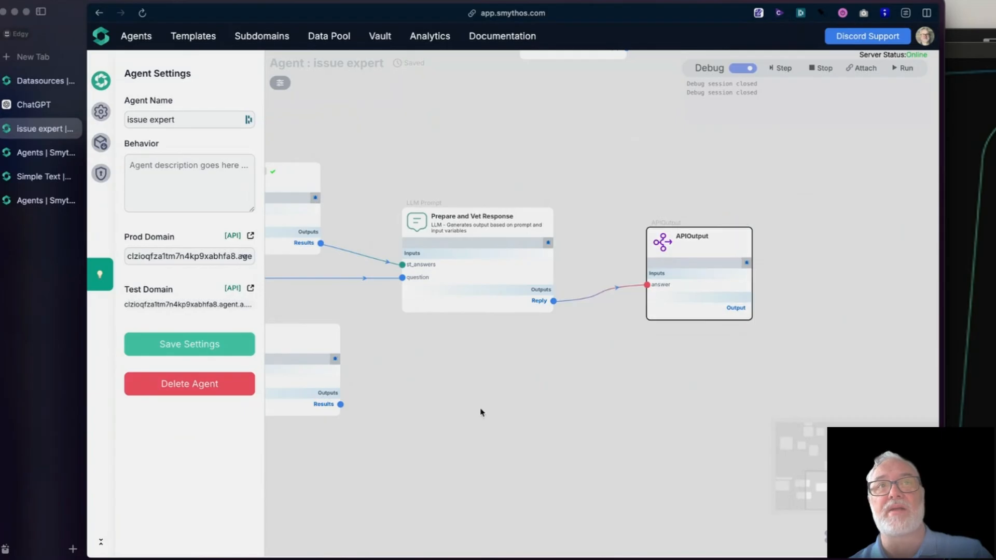
Review the question-answering flow from endpoint to output together with the other flows across the agent canvas
{"action": "left_click_drag", "start_coordinate": [481, 411], "coordinate": [698, 415]}
{"action": "scroll", "coordinate": [678, 424], "scroll_direction": "down", "scroll_amount": 2}
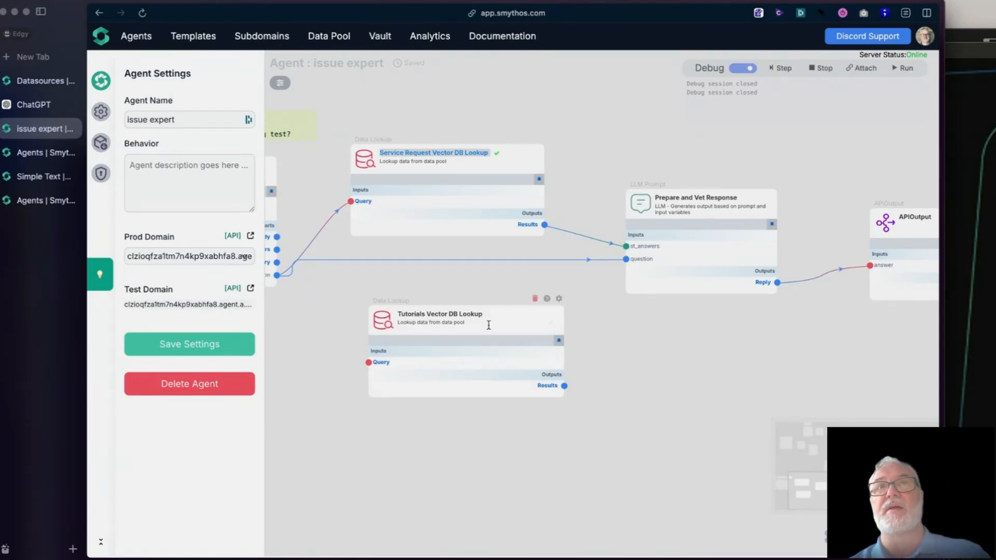
{"action": "left_click_drag", "start_coordinate": [366, 274], "coordinate": [575, 384]}
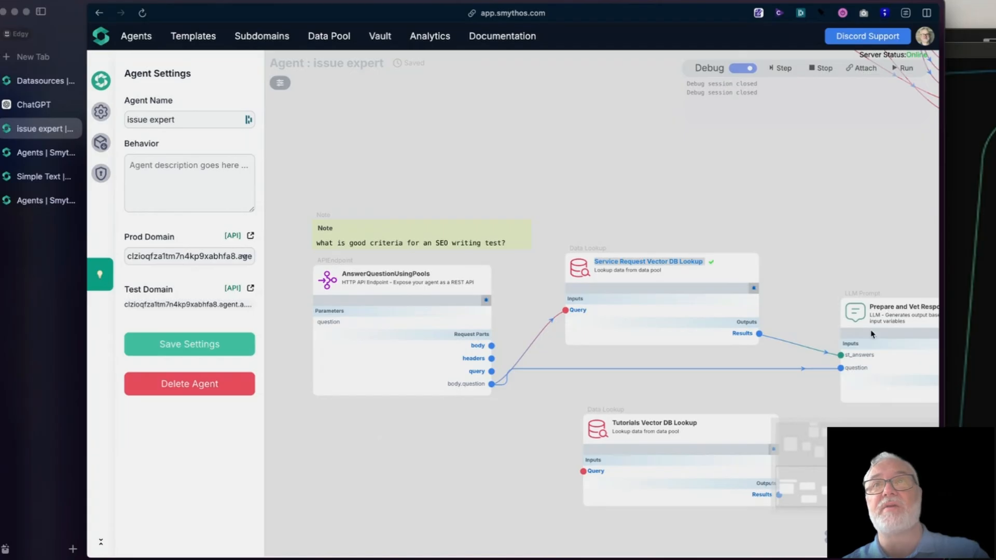
{"action": "left_click", "coordinate": [987, 306]}
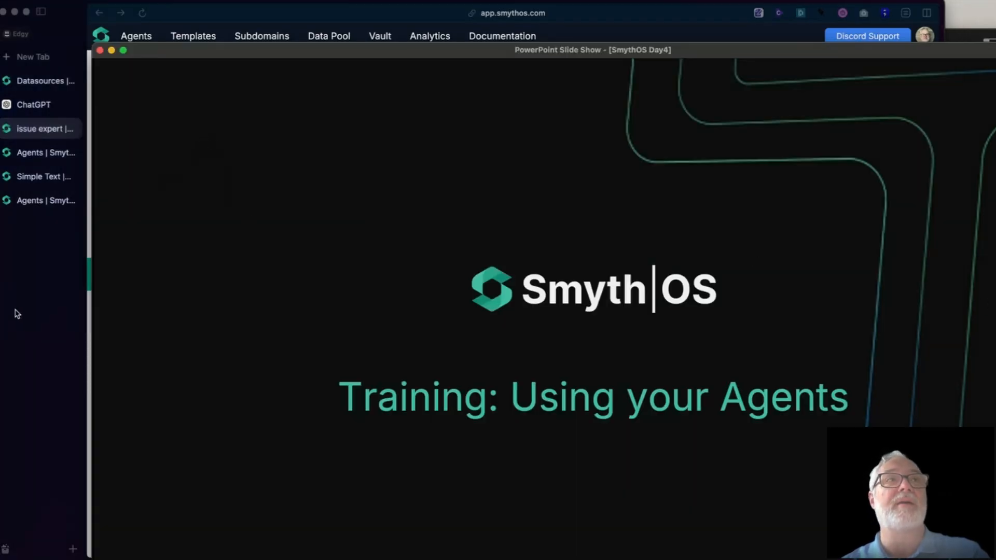
{"action": "left_click", "coordinate": [32, 315]}
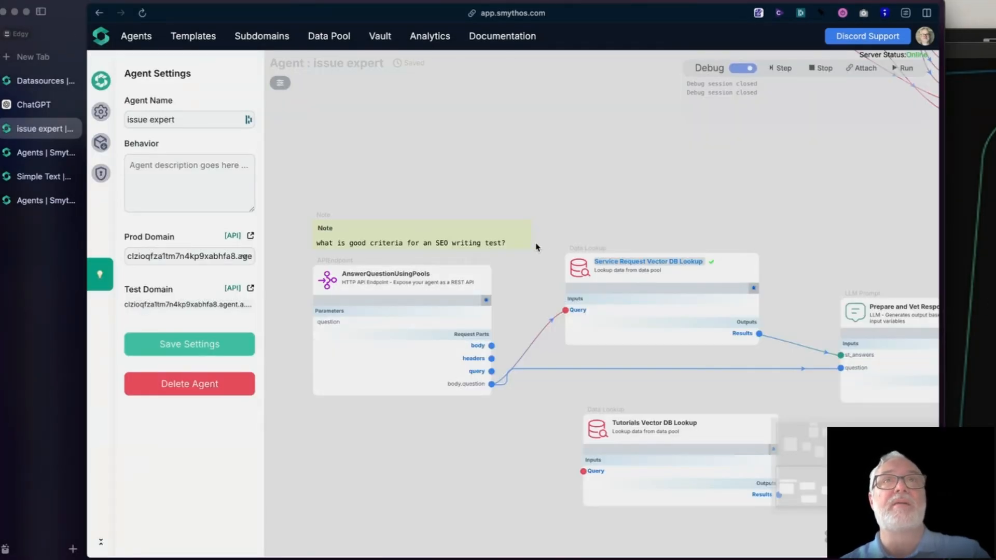
{"action": "scroll", "coordinate": [553, 234], "scroll_direction": "down", "scroll_amount": 1}
{"action": "scroll", "coordinate": [553, 234], "scroll_direction": "down", "scroll_amount": 6}
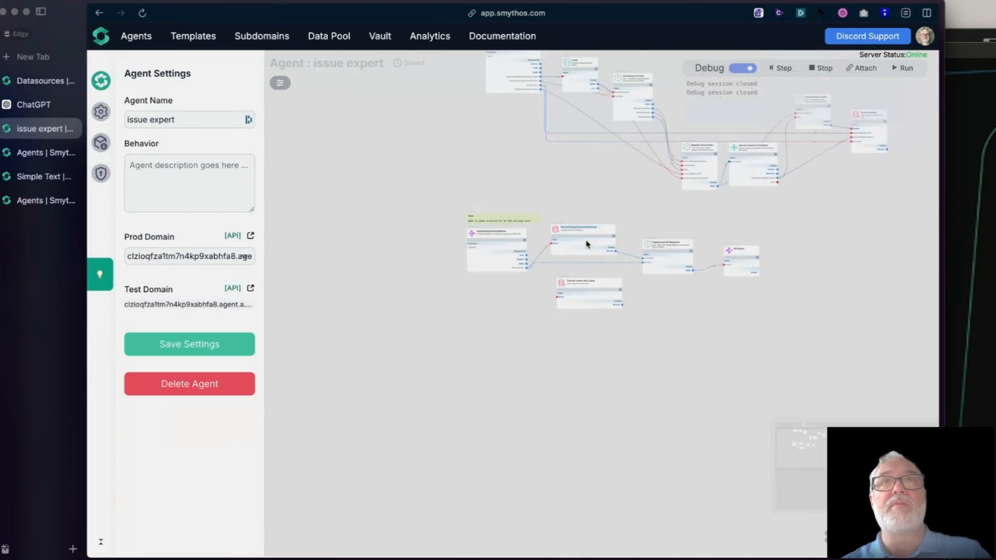
{"action": "left_click_drag", "start_coordinate": [844, 224], "coordinate": [545, 399]}
{"action": "scroll", "coordinate": [615, 368], "scroll_direction": "up", "scroll_amount": 7}
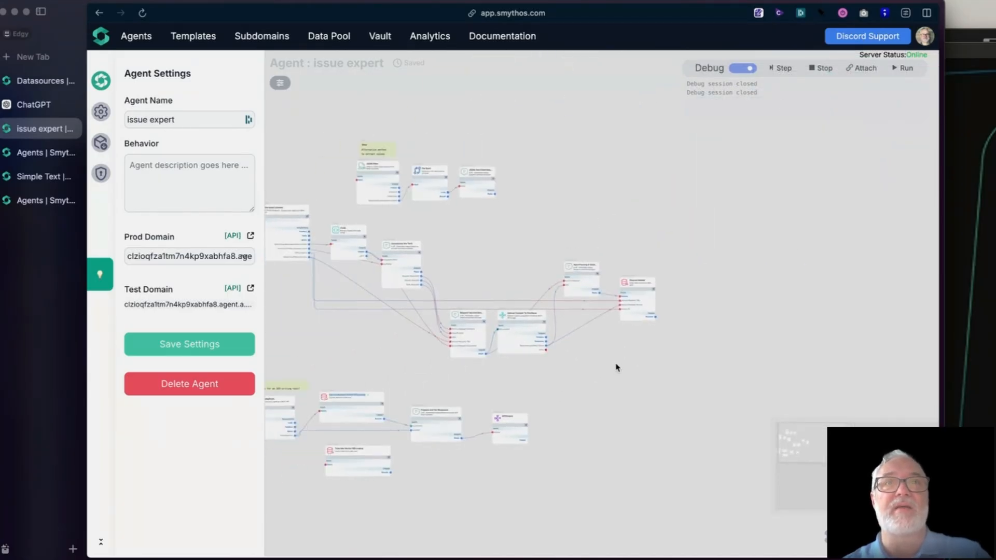
Open the Source Indexer component's settings in the indexing flow and examine its namespace, source identifier, label and empty Metadata field
{"action": "left_click_drag", "start_coordinate": [670, 263], "coordinate": [629, 422]}
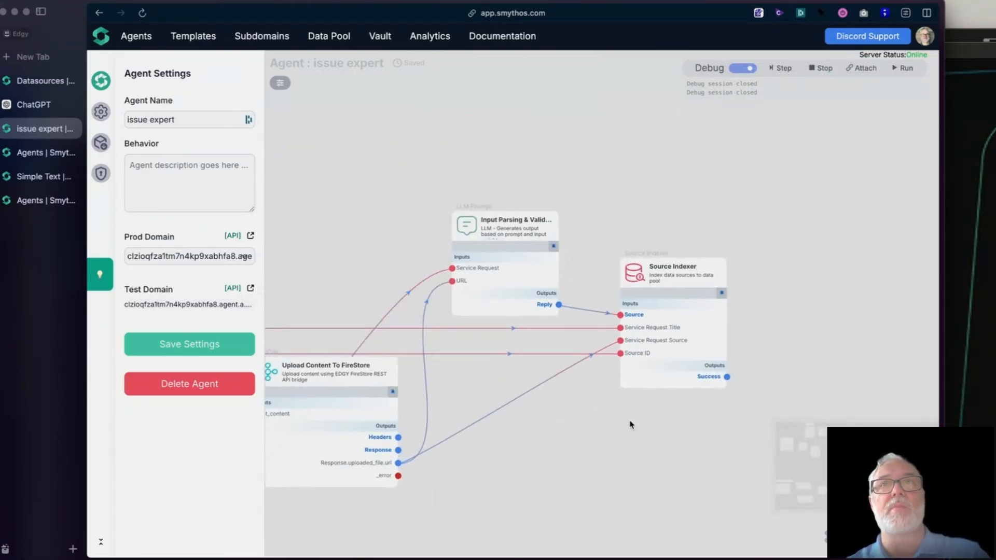
{"action": "scroll", "coordinate": [629, 423], "scroll_direction": "up", "scroll_amount": 4}
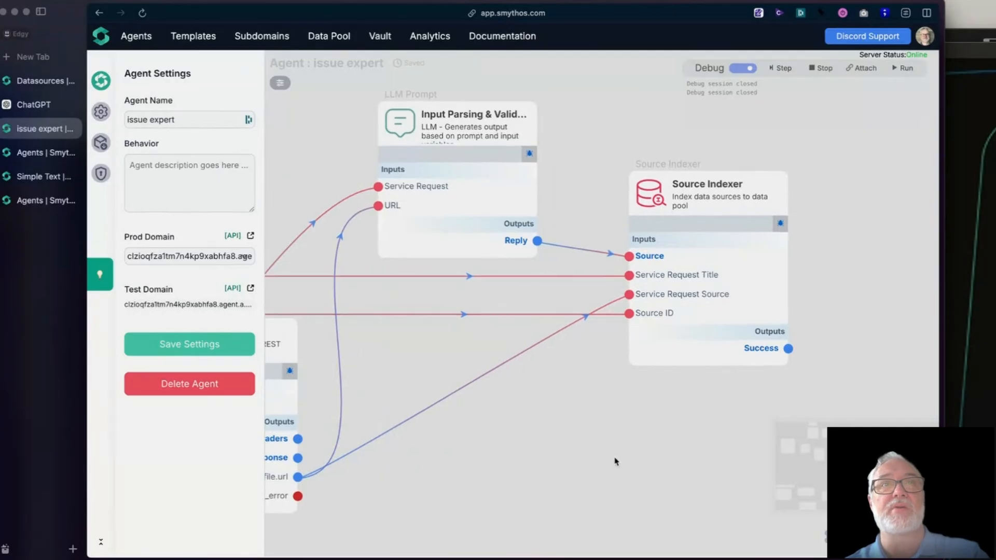
{"action": "left_click_drag", "start_coordinate": [615, 460], "coordinate": [579, 471]}
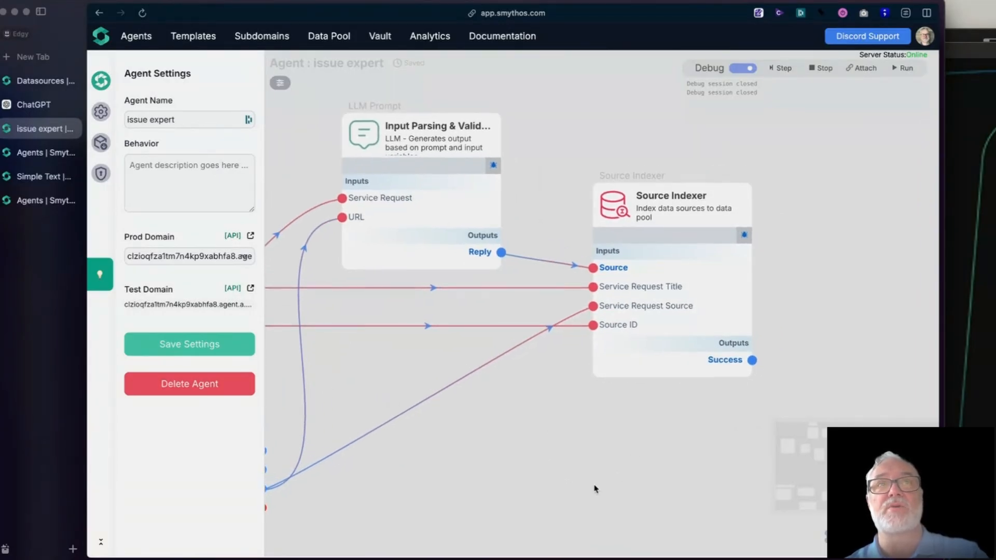
{"action": "scroll", "coordinate": [667, 460], "scroll_direction": "down", "scroll_amount": 4}
{"action": "scroll", "coordinate": [655, 478], "scroll_direction": "down", "scroll_amount": 3}
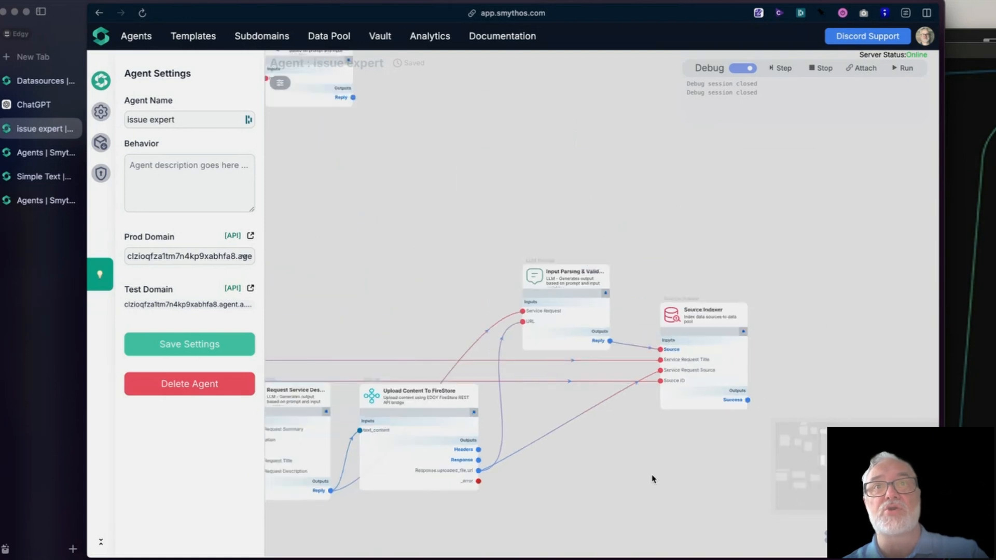
{"action": "scroll", "coordinate": [651, 476], "scroll_direction": "down", "scroll_amount": 4}
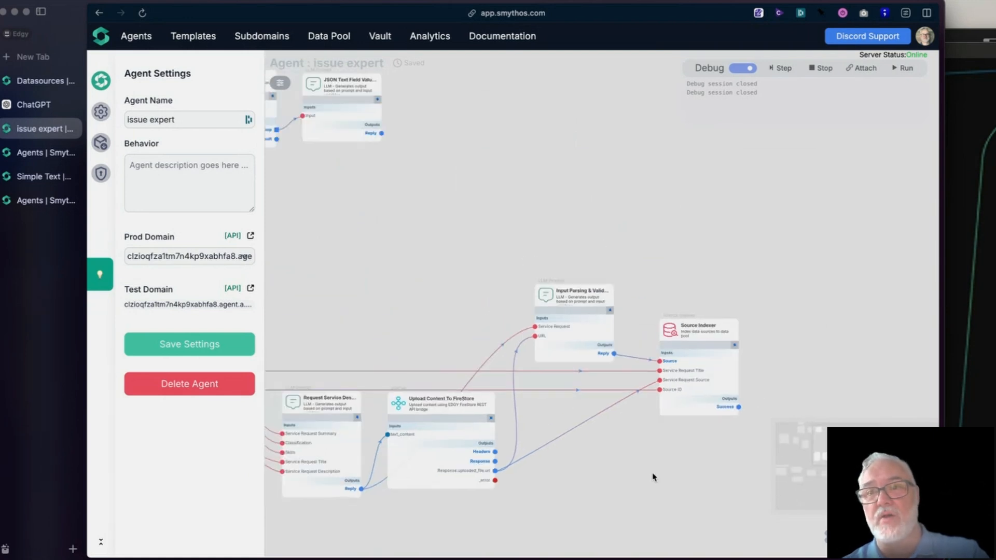
{"action": "left_click_drag", "start_coordinate": [632, 474], "coordinate": [550, 375]}
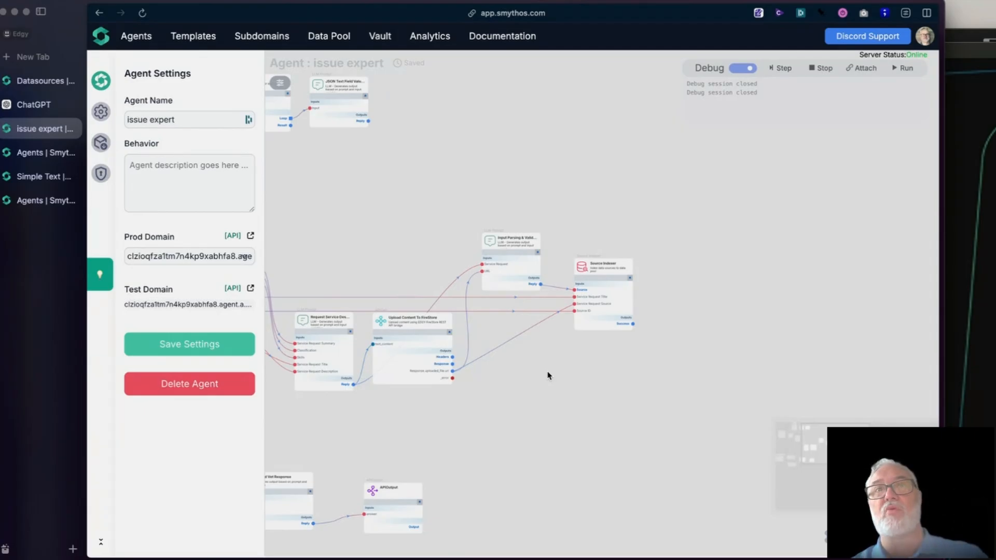
{"action": "scroll", "coordinate": [552, 356], "scroll_direction": "up", "scroll_amount": 5}
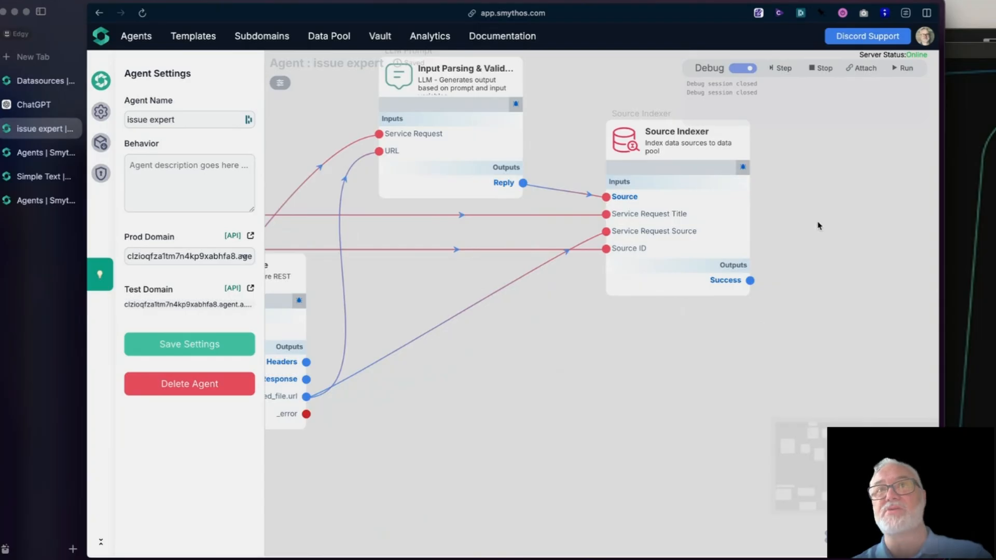
{"action": "left_click_drag", "start_coordinate": [818, 226], "coordinate": [796, 312]}
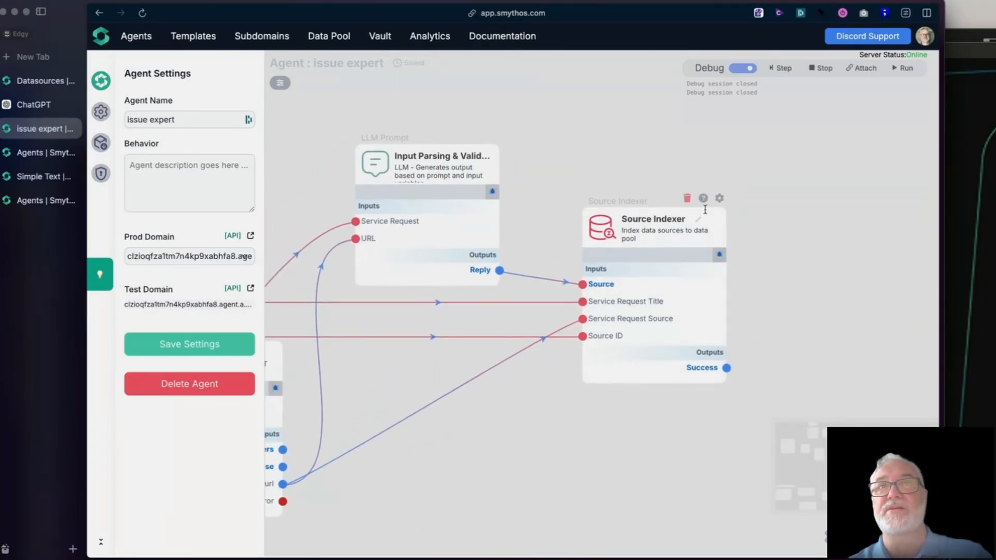
{"action": "left_click", "coordinate": [720, 198]}
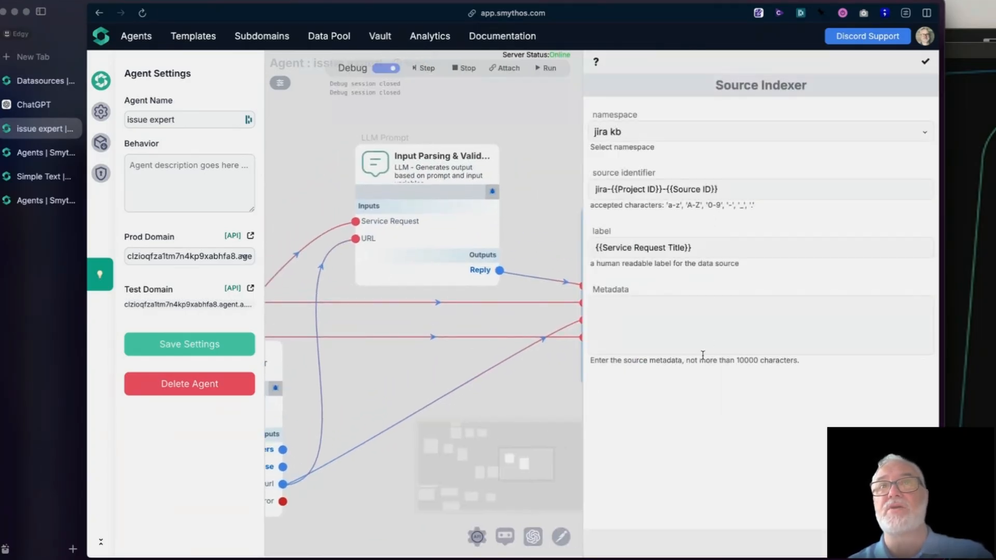
{"action": "left_click", "coordinate": [630, 301]}
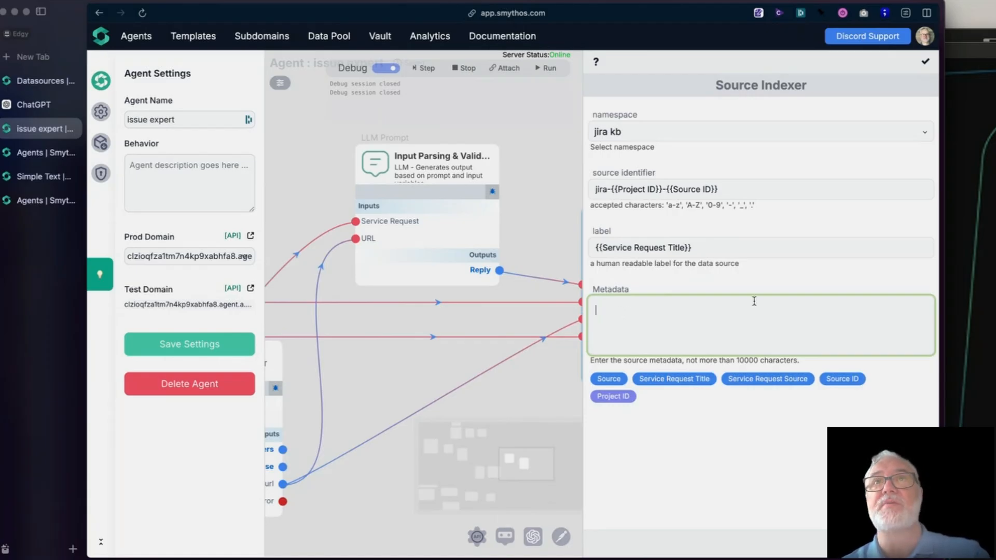
{"action": "left_click", "coordinate": [926, 64]}
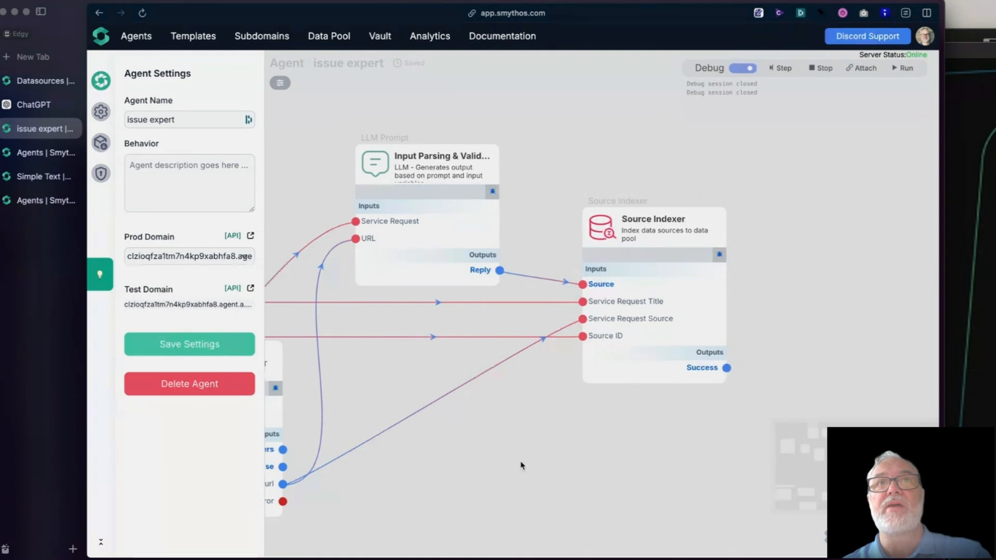
Place a Source Cleaner component below the Source Indexer to examine its namespace and source identifier settings, and delete it
{"action": "left_click_drag", "start_coordinate": [522, 464], "coordinate": [635, 429]}
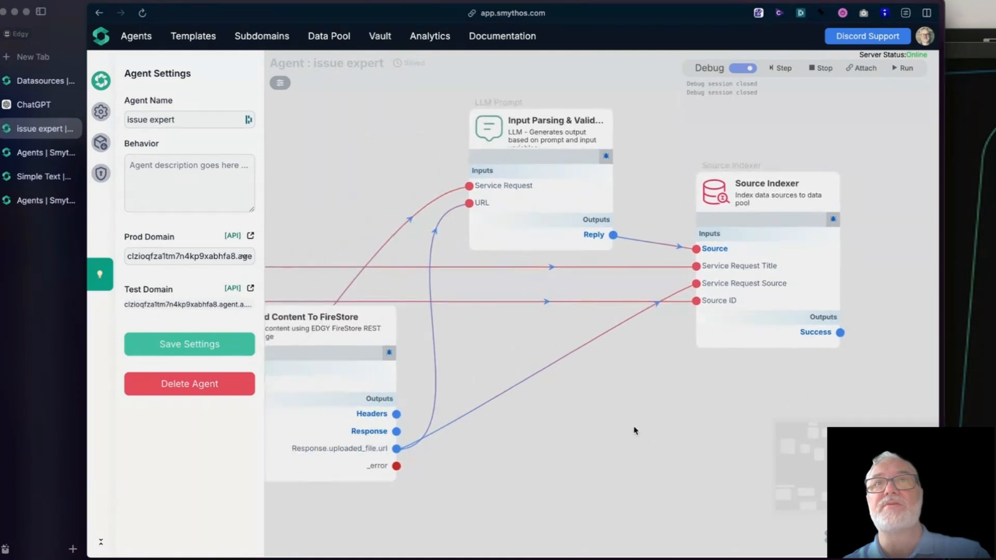
{"action": "left_click", "coordinate": [100, 111]}
{"action": "left_click_drag", "start_coordinate": [176, 351], "coordinate": [550, 438]}
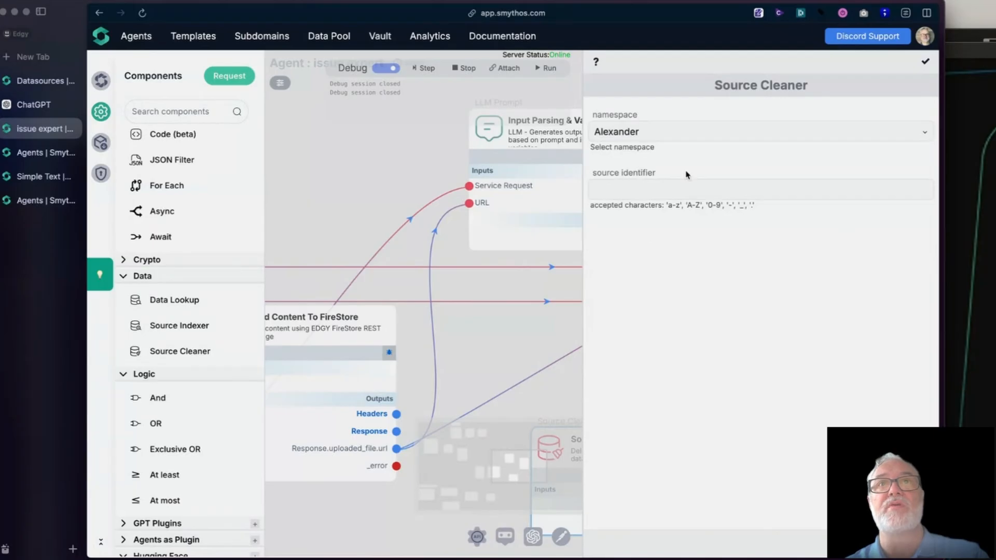
{"action": "left_click", "coordinate": [695, 190]}
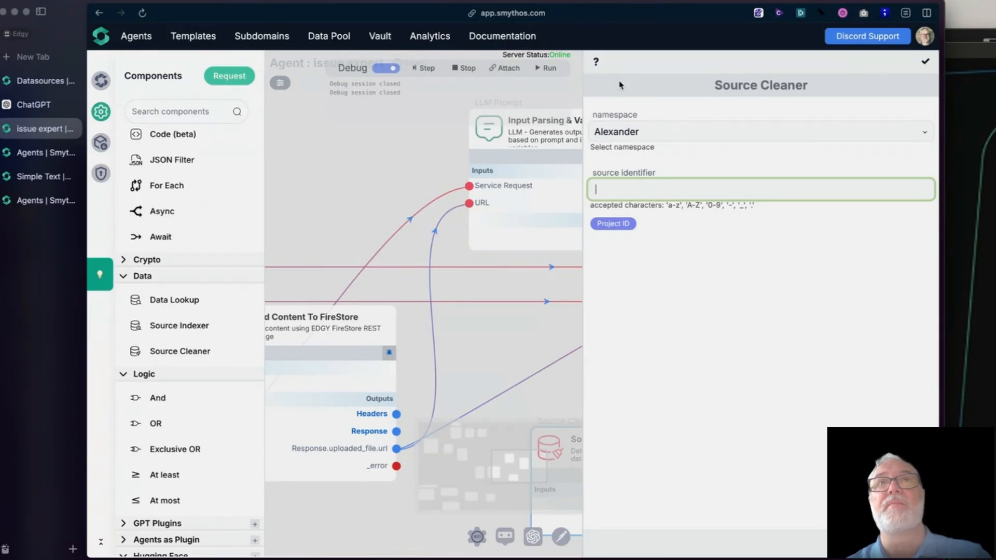
{"action": "left_click", "coordinate": [925, 61]}
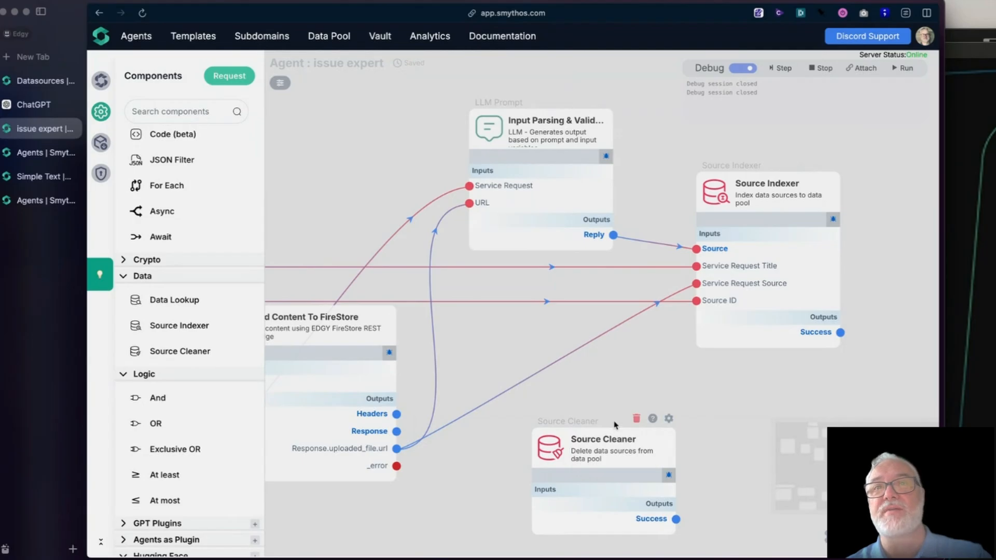
{"action": "left_click", "coordinate": [637, 418]}
{"action": "left_click", "coordinate": [578, 310]}
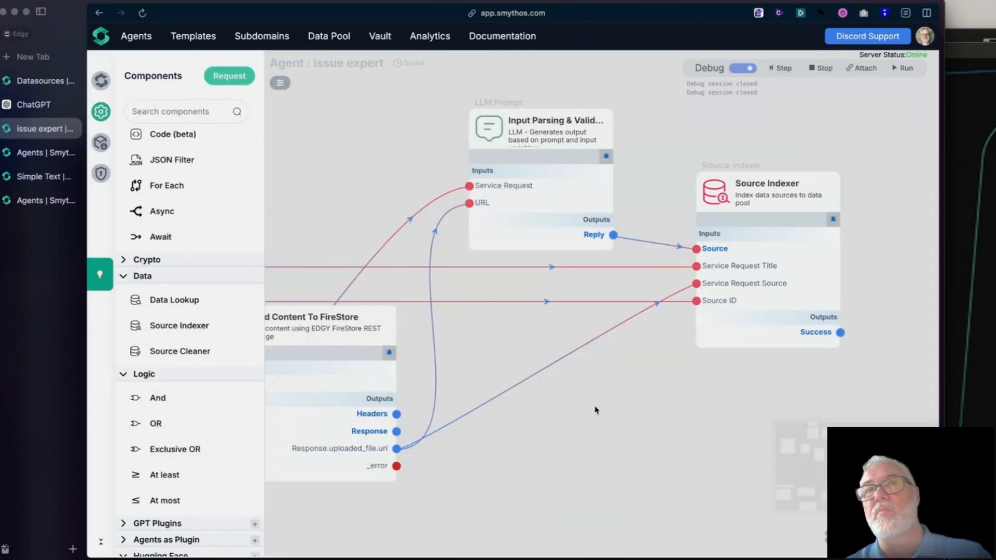
{"action": "scroll", "coordinate": [669, 478], "scroll_direction": "down", "scroll_amount": 2}
{"action": "scroll", "coordinate": [665, 451], "scroll_direction": "down", "scroll_amount": 3}
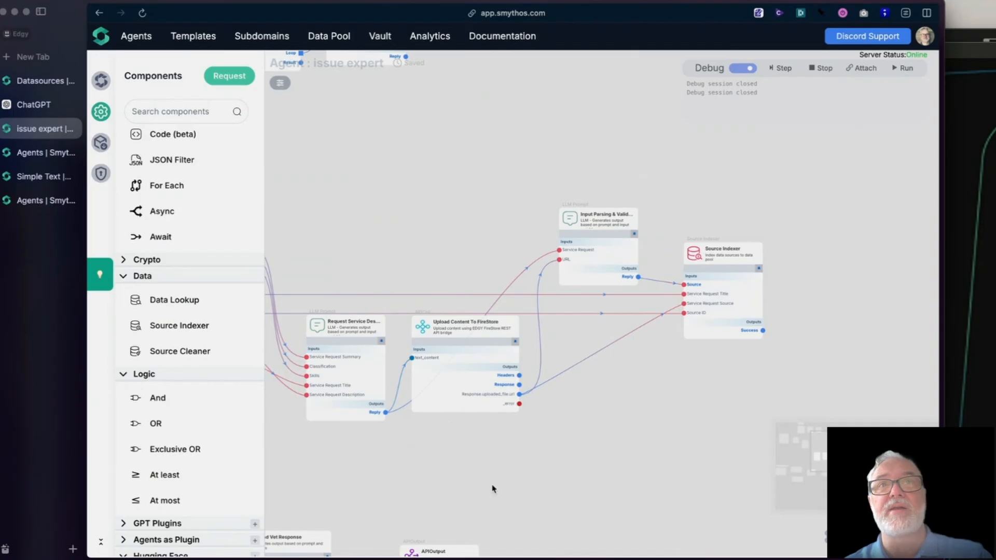
{"action": "scroll", "coordinate": [493, 488], "scroll_direction": "down", "scroll_amount": 4}
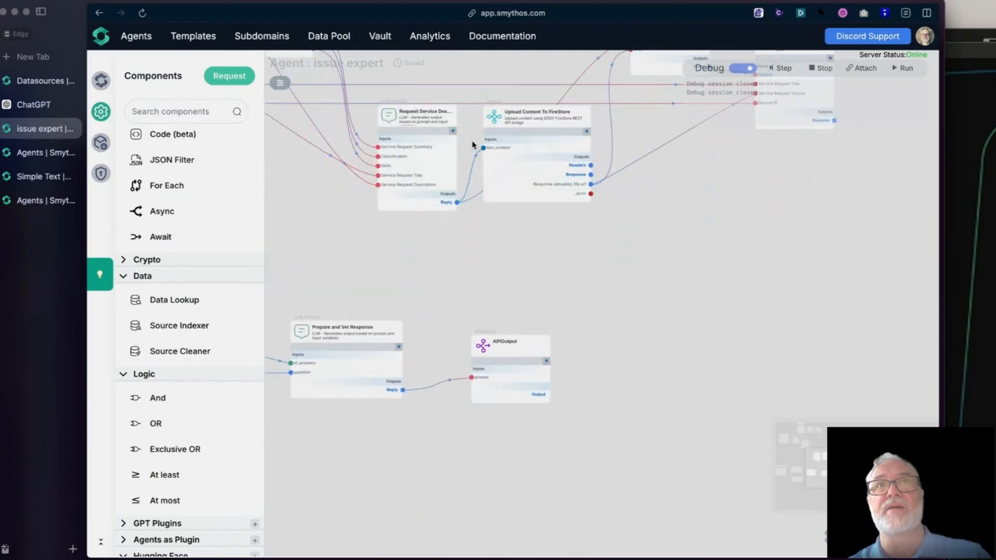
{"action": "left_click_drag", "start_coordinate": [810, 162], "coordinate": [776, 282]}
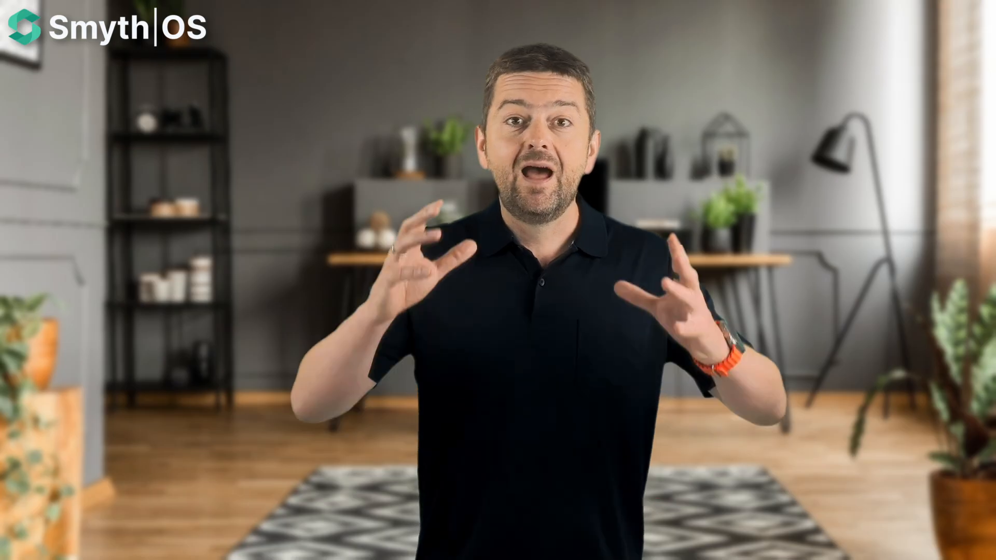